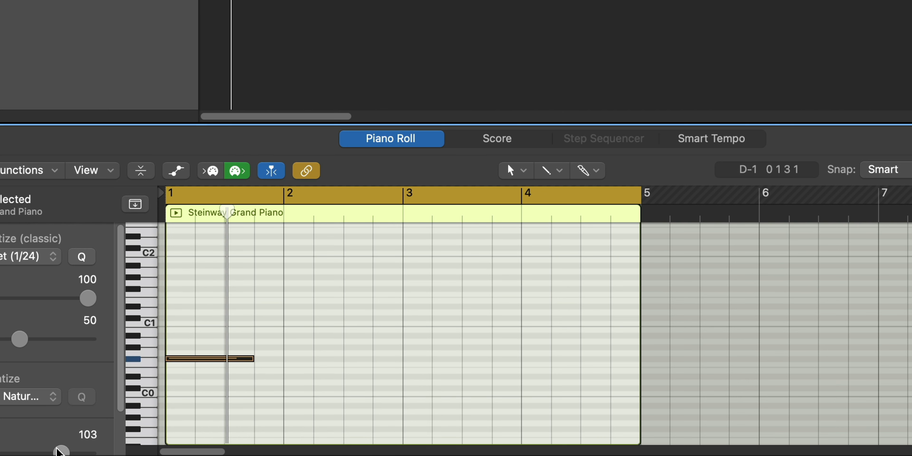
Add a B0 note on the fourth beat of bar 1 and shorten it to end at bar 2
left_click(291, 411)
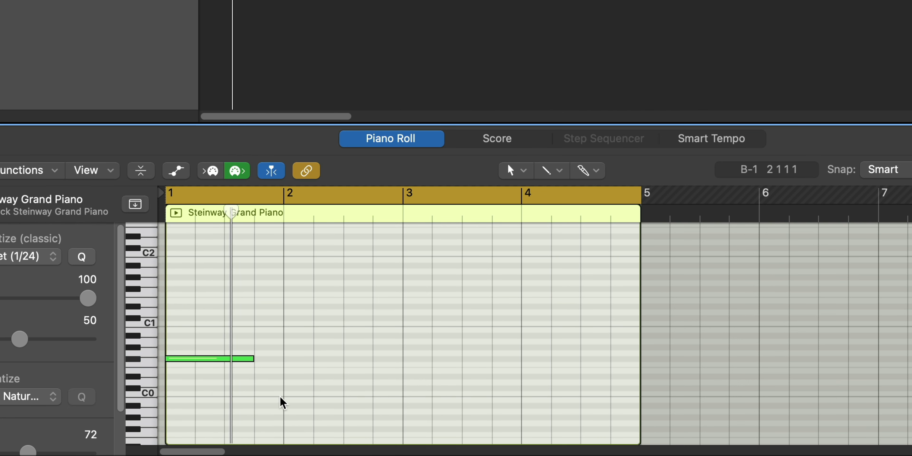
left_click(258, 329)
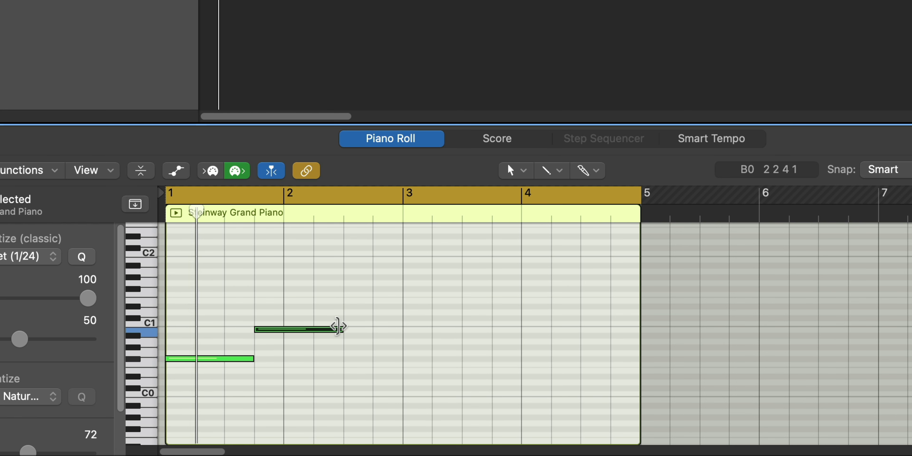
mouse_move(338, 328)
left_mouse_down()
mouse_move(267, 338)
mouse_move(280, 343)
left_mouse_up()
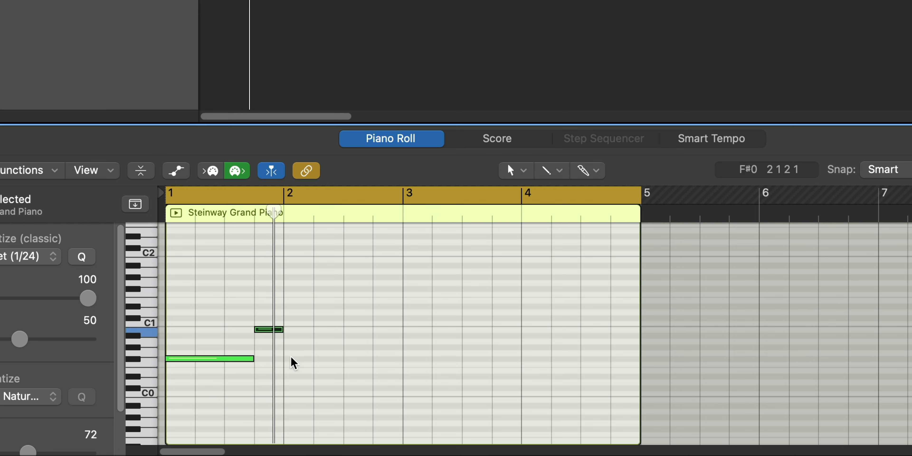
Fill bar 2 with a two-beat G#0 note followed by one-beat B0 and A0 notes
left_click_drag(300, 347, 340, 345)
key("space")
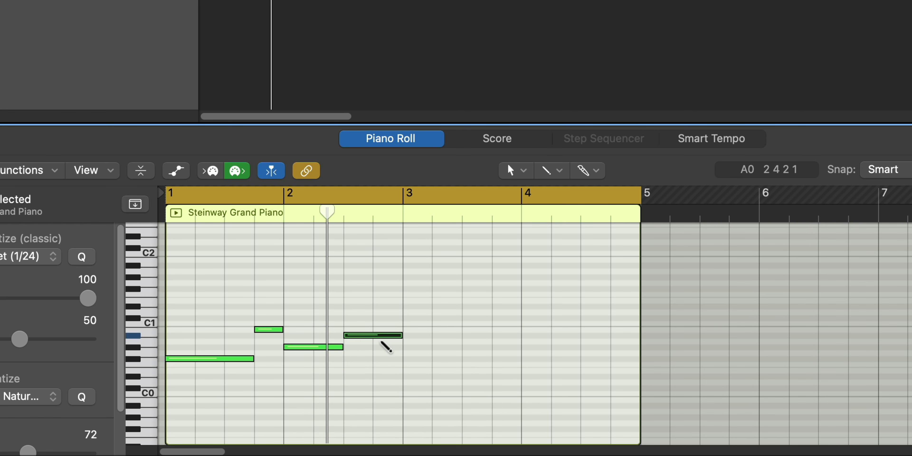
left_click_drag(401, 336, 363, 329)
key("space")
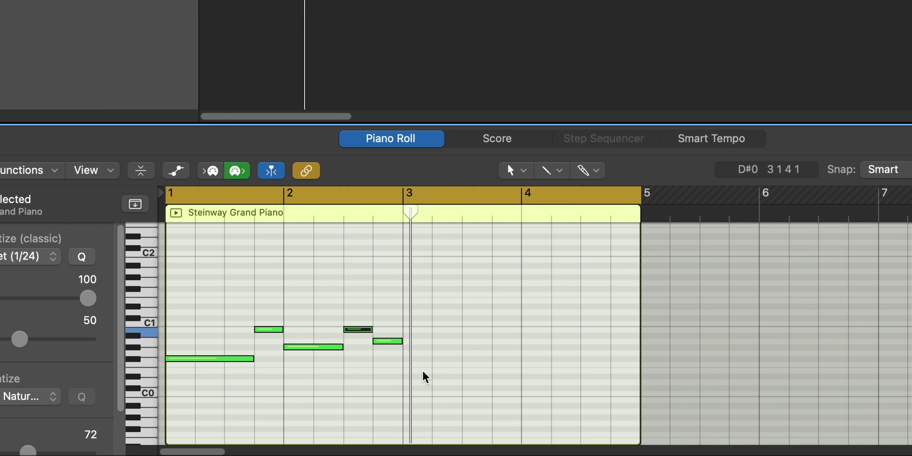
Fill bar 3 with a three-beat F#0 note and a one-beat B0 note
left_click_drag(397, 342, 424, 361)
left_click_drag(430, 359, 491, 367)
key("space")
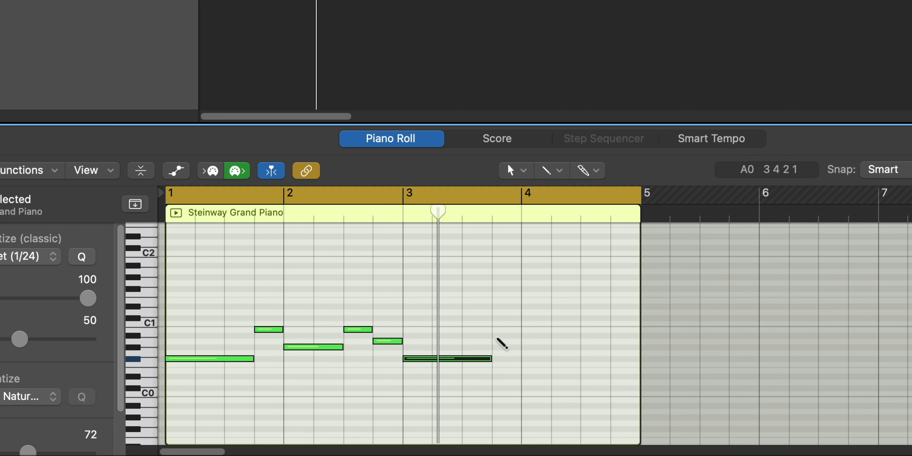
left_click(496, 329)
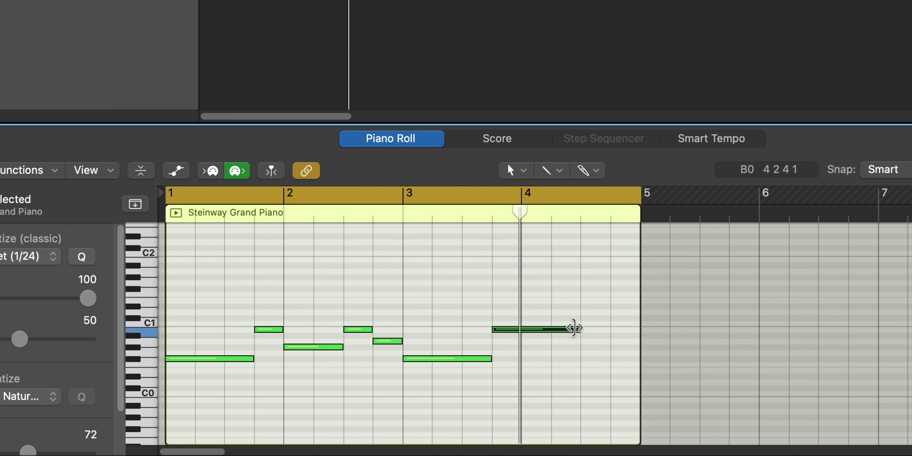
left_click_drag(578, 328, 516, 329)
Set the cycle range to bars 3 and 4, and fill bar 4 with G#0, A0 and G#0 notes
left_click_drag(407, 192, 639, 216)
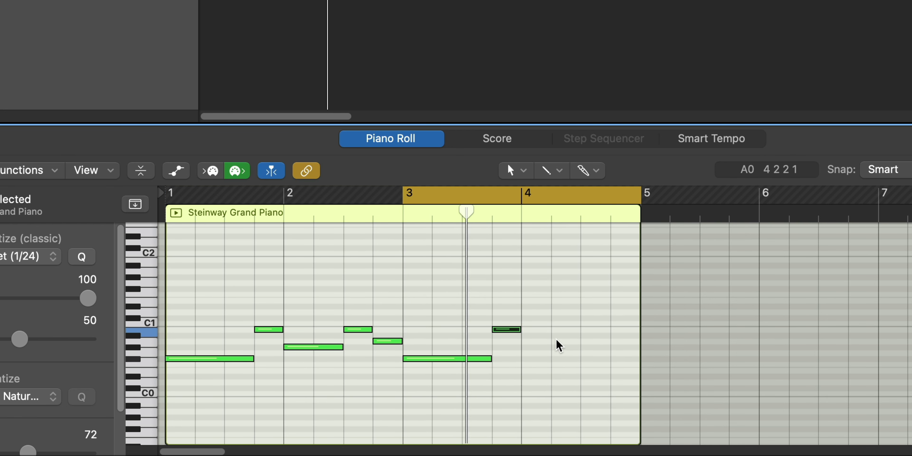
left_click(526, 347)
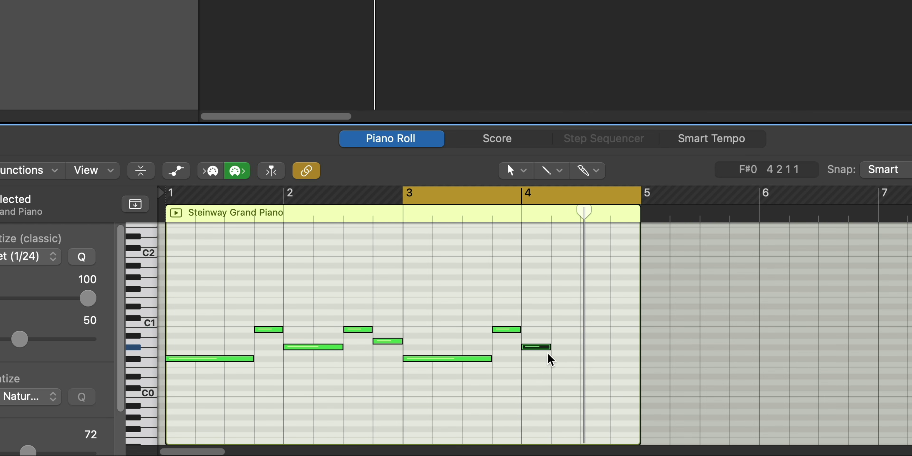
left_click_drag(549, 348, 612, 342)
left_click_drag(679, 347, 624, 352)
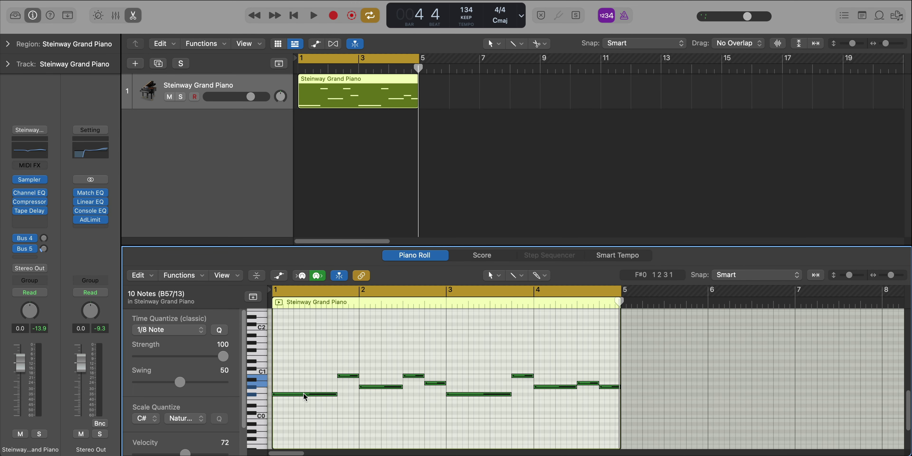
Copy all ten melody notes up one octave, play the loop, and lower the piano track's volume to -9.4 dB
left_click_drag(305, 395, 306, 350)
key("space")
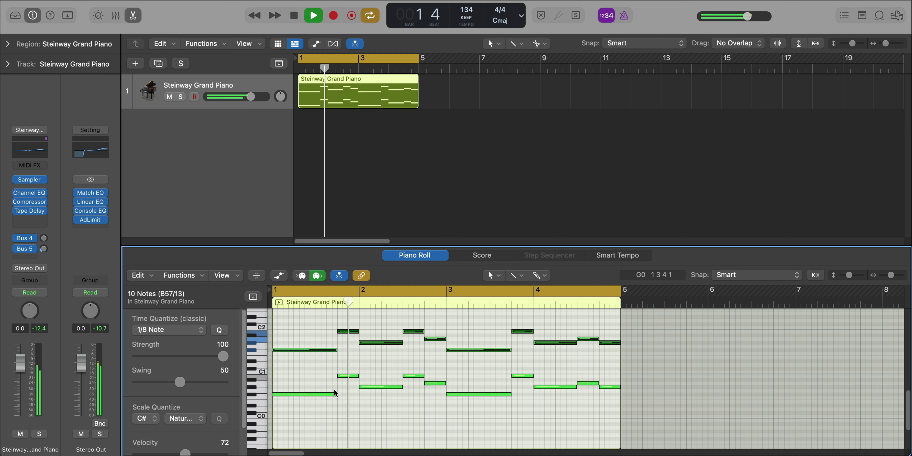
scroll(334, 393, "down", 1)
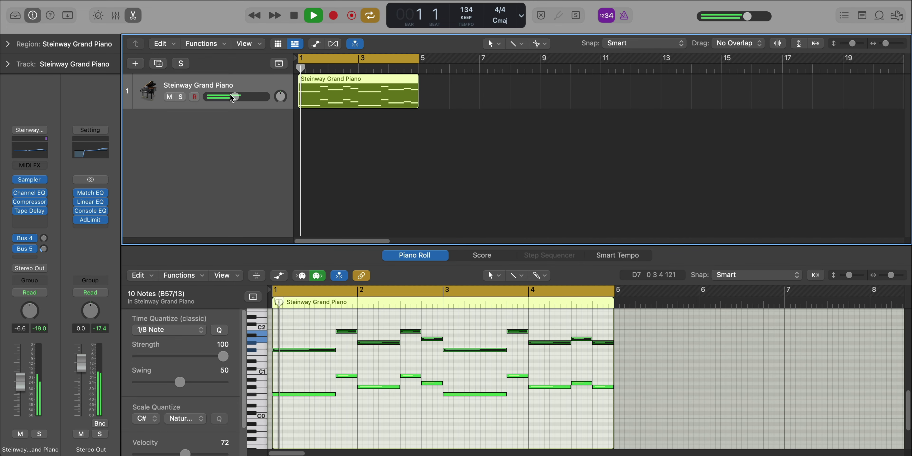
left_click_drag(232, 98, 231, 97)
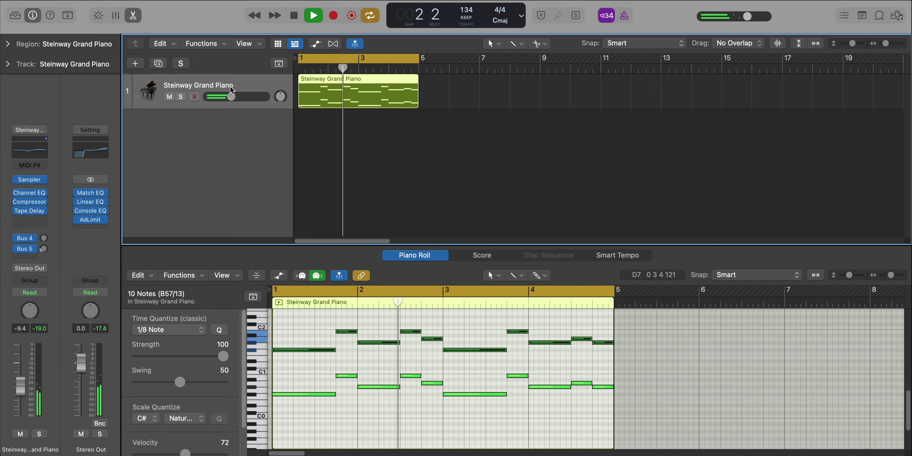
Add a second Steinway Grand Piano track with an empty region spanning bars 1 to 4
double_click(289, 122)
left_click(315, 133, "super")
left_click_drag(325, 137, 417, 138)
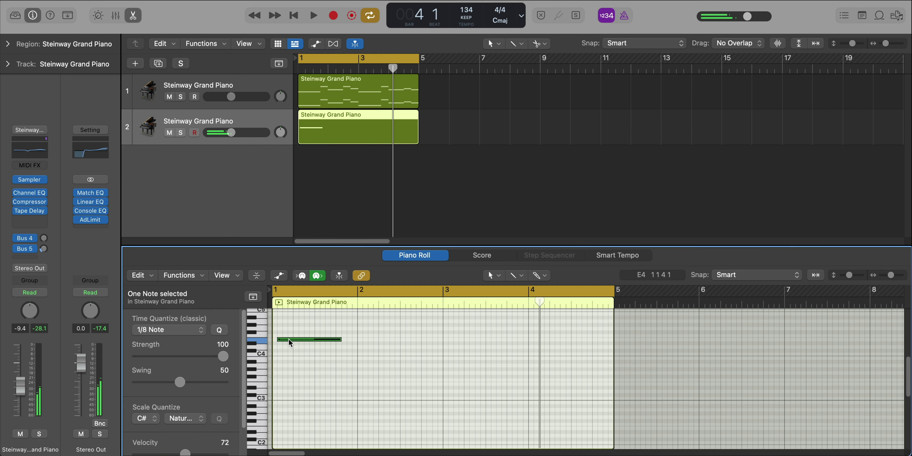
Place short E4 notes in the second piano region at the start and fourth beat of bar 1, plus one in bar 4
left_click(290, 339)
left_click_drag(340, 340, 279, 344)
key("space")
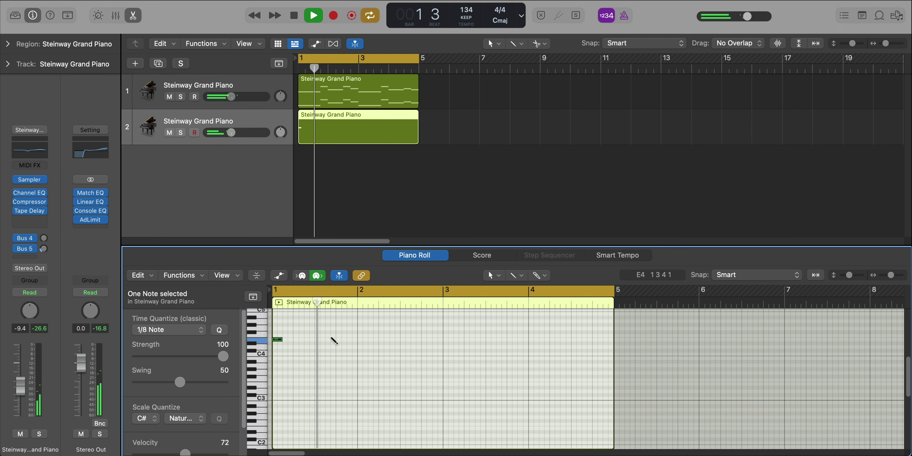
key("space")
left_click(339, 340)
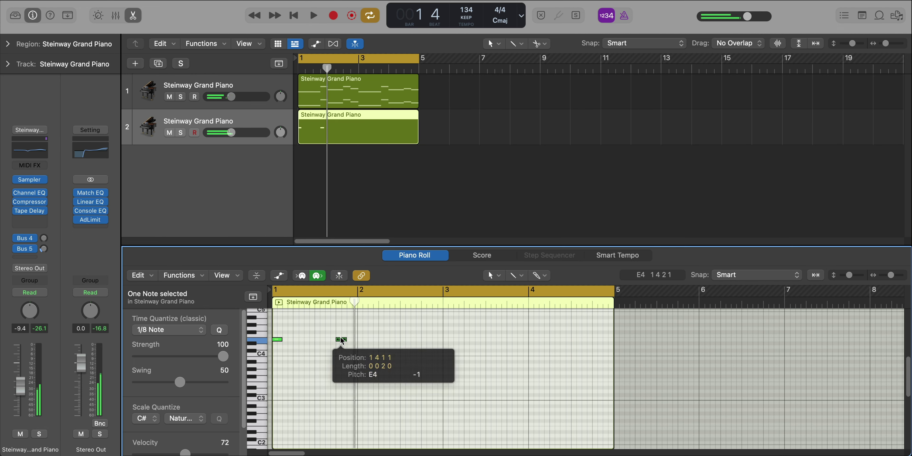
key("space")
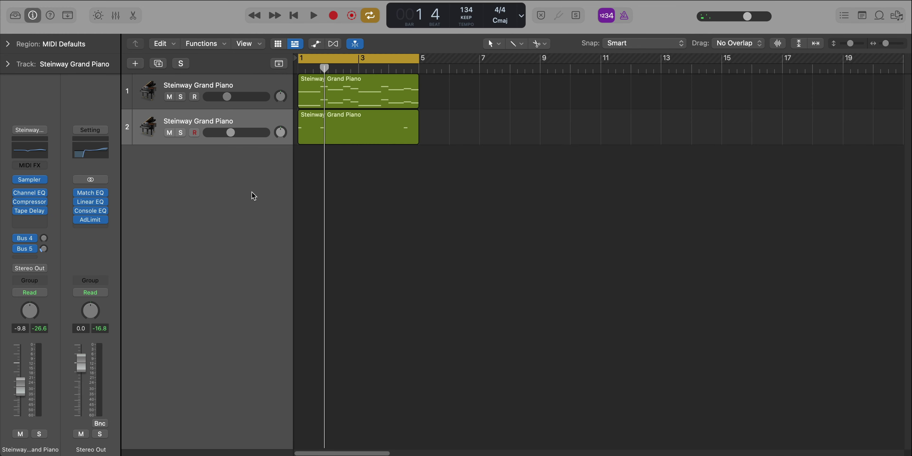
Add a third instrument track and load Alchemy as its instrument
double_click(254, 196)
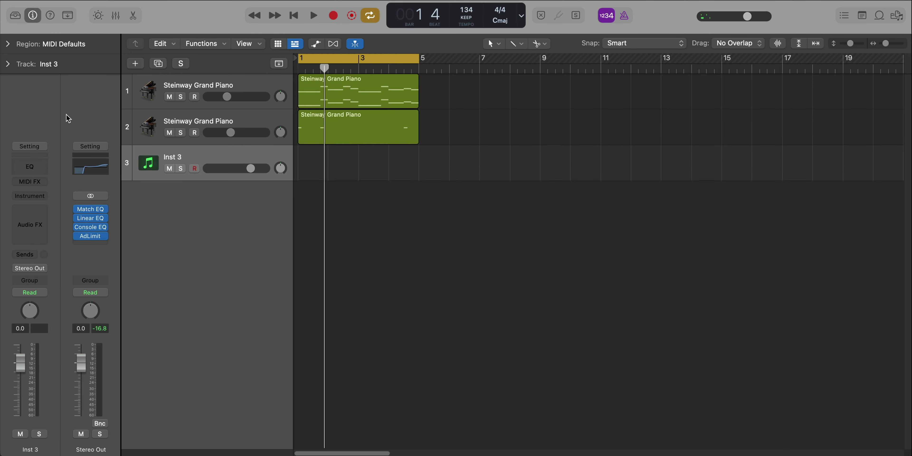
left_click(35, 209)
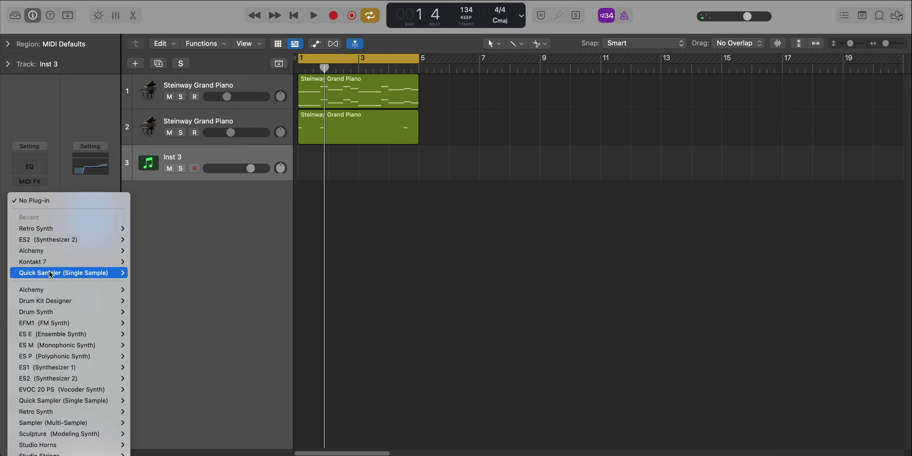
left_click(320, 279)
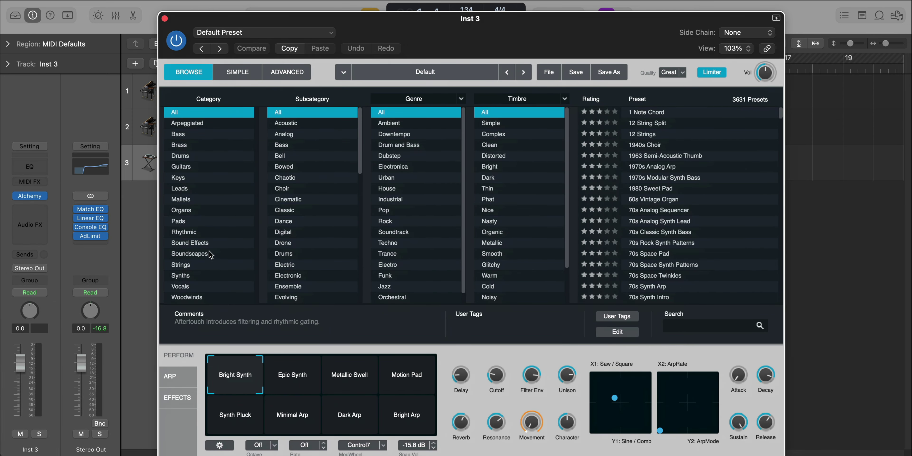
Load the Accelerating Particles preset from Alchemy's Soundscapes category and close the plug-in window
left_click(211, 253)
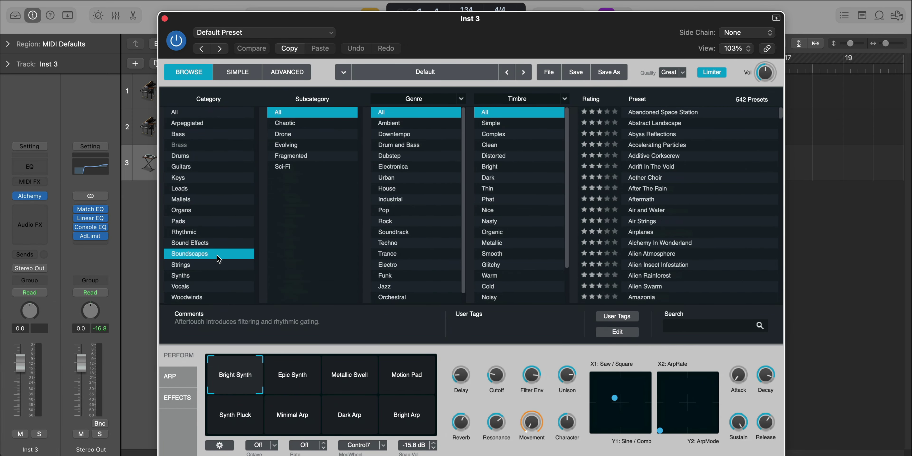
left_click(667, 145)
left_click(164, 18)
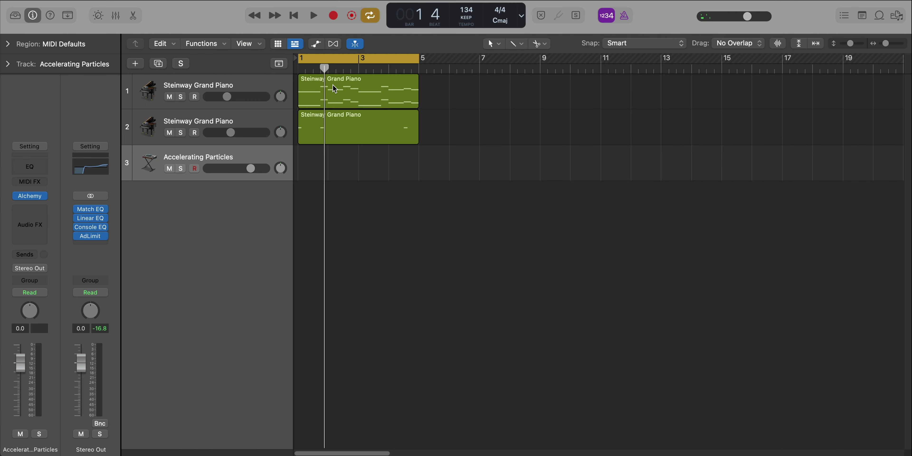
Copy the first piano region to the Accelerating Particles track, solo that track and play the copied region's notes
left_click_drag(335, 85, 344, 168)
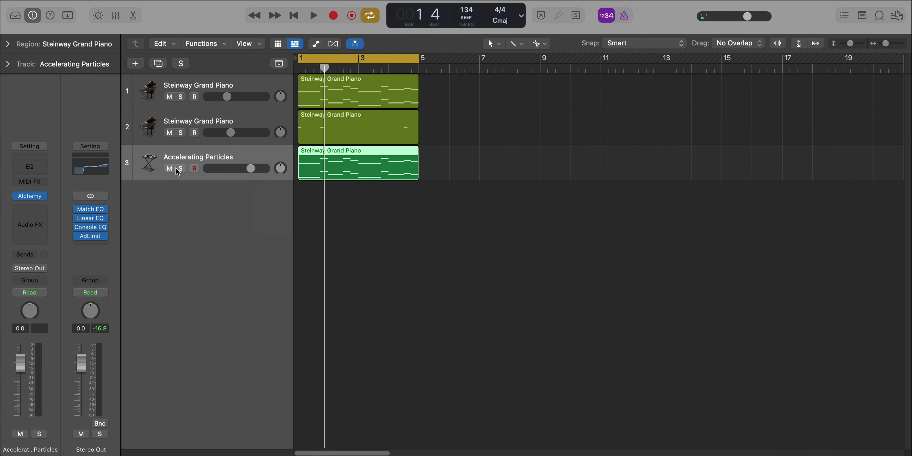
left_click(180, 169)
double_click(347, 168)
key("space")
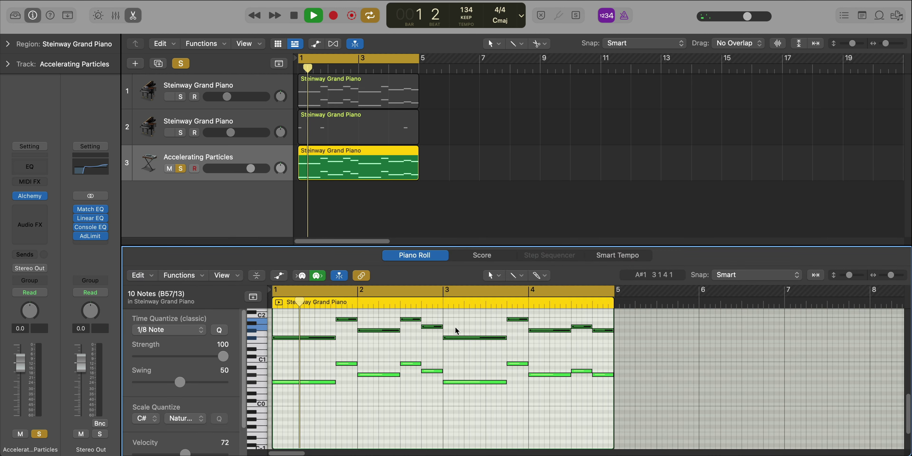
Transpose all notes in the Accelerating Particles region up two octaves and play the result
key("space")
left_click(402, 375)
key("super+a")
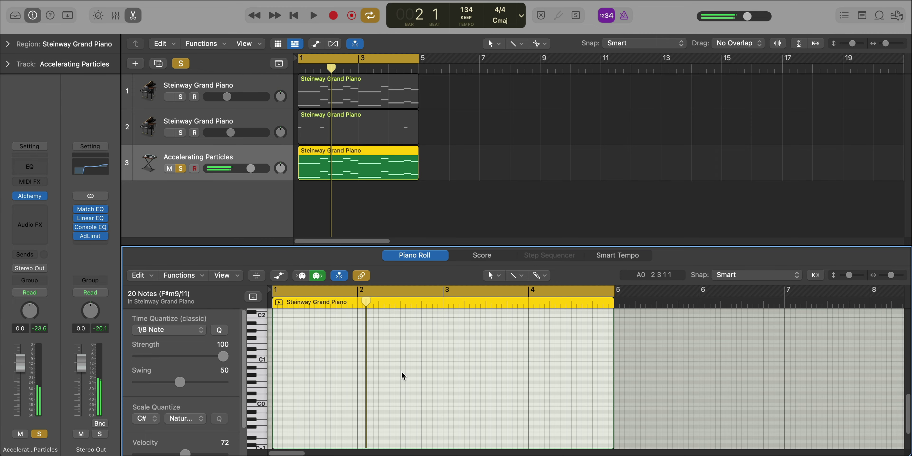
scroll(401, 371, "down", 5)
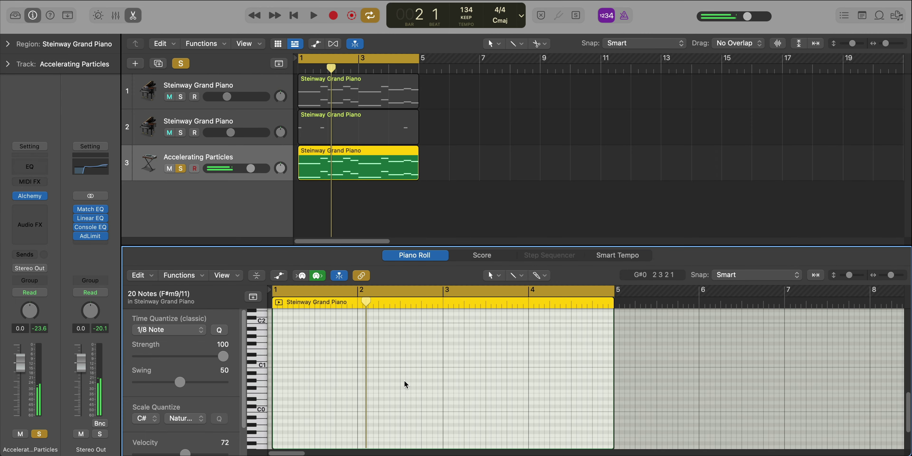
key("space")
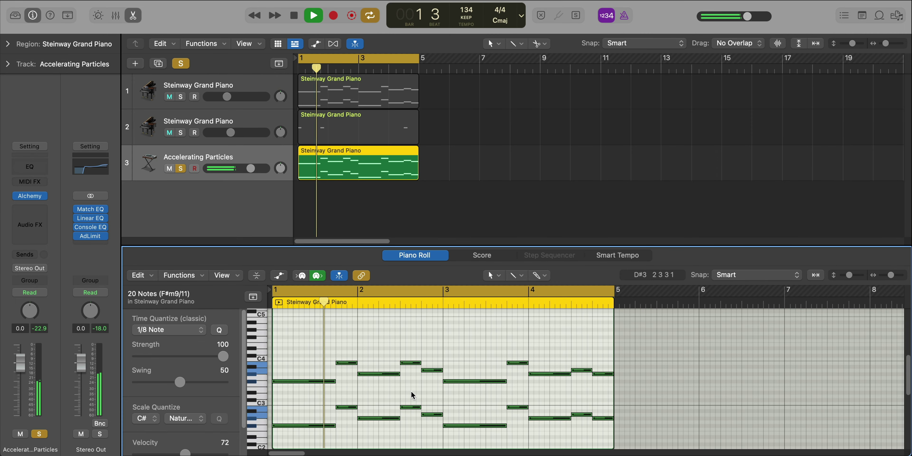
Switch Alchemy's performance snapshot from Glitchy to Star Cave and close the plug-in window
left_click(30, 196)
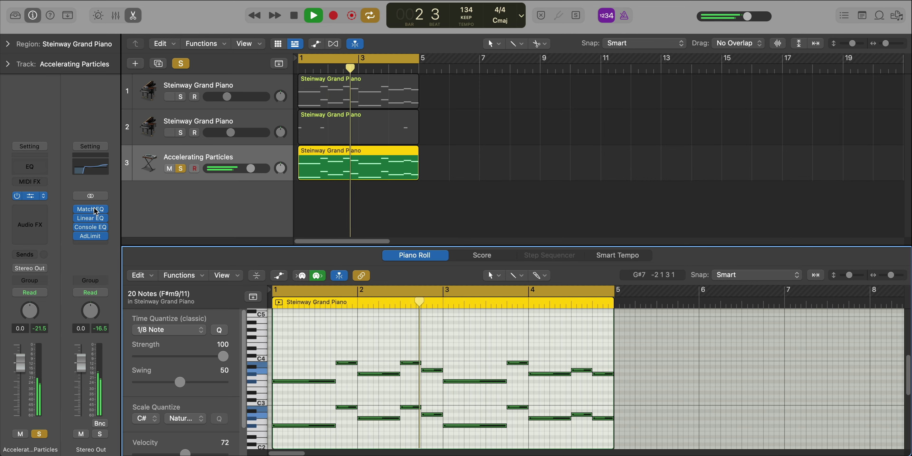
left_click_drag(527, 47, 483, 12)
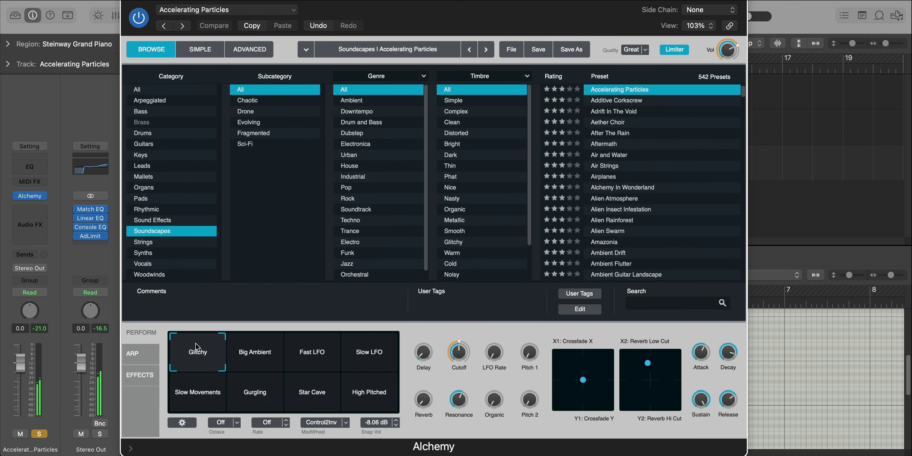
left_click_drag(196, 345, 324, 378)
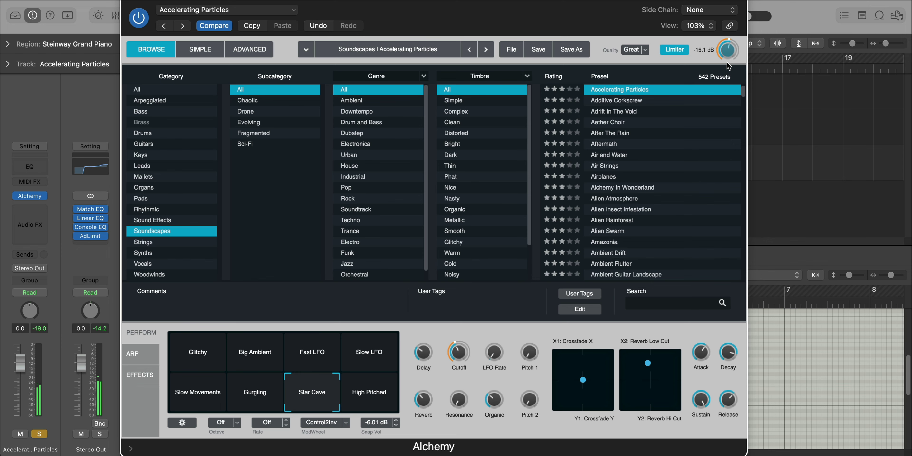
key("super+w")
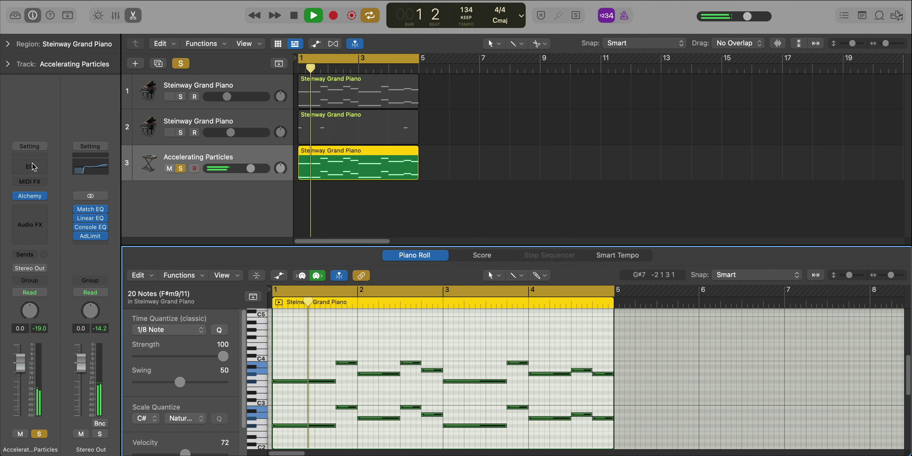
Add a Channel EQ to the Accelerating Particles track with a low cut at 760 Hz, then stop playback
double_click(30, 166)
left_click_drag(721, 281, 464, 116)
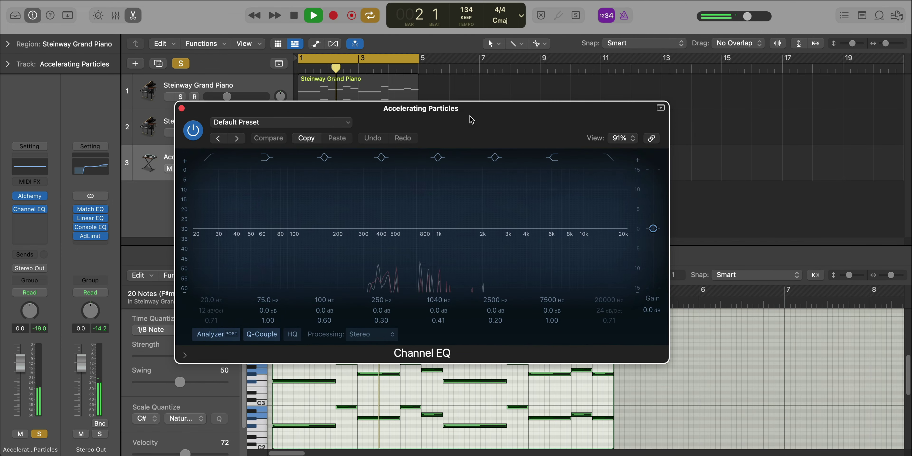
left_click(212, 159)
left_click_drag(214, 240, 444, 245)
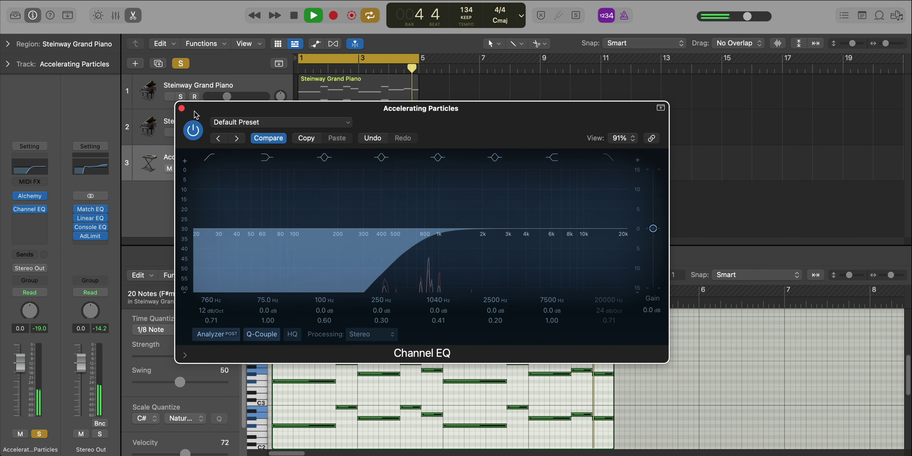
left_click(182, 108)
key("space")
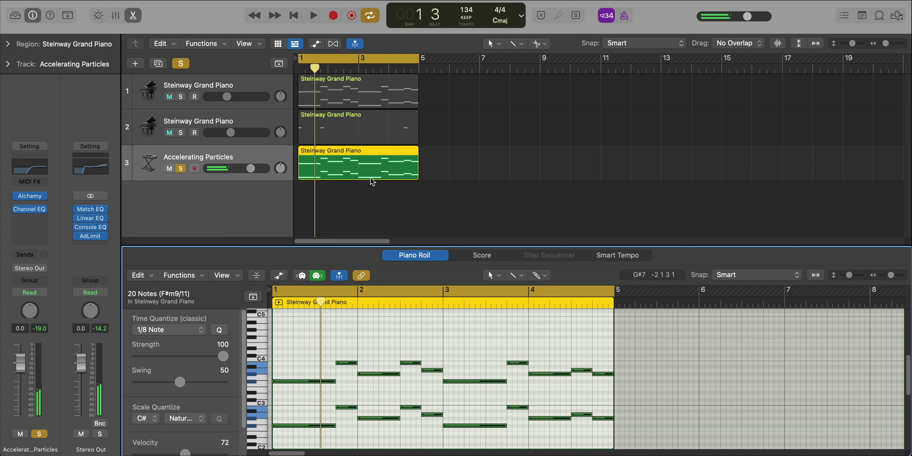
Duplicate the Accelerating Particles track and load Alchemy's Analog Silk preset from the Pads category on the new track
double_click(291, 204)
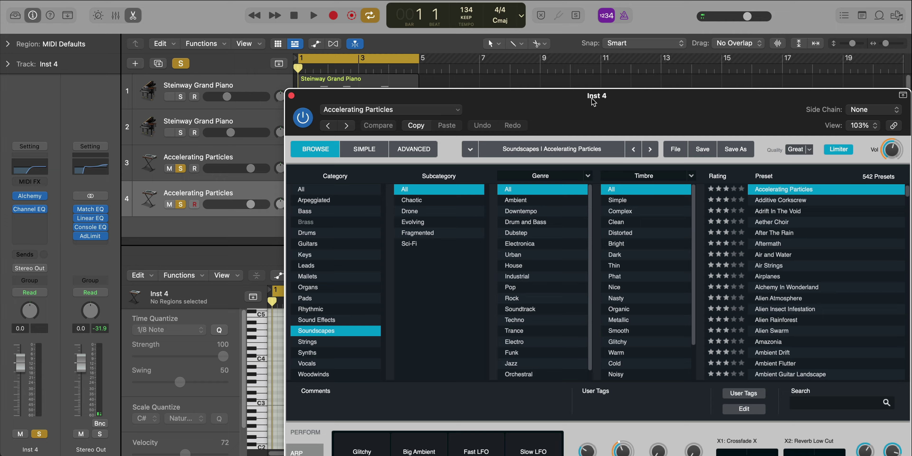
left_click_drag(592, 98, 460, 19)
left_click(198, 222)
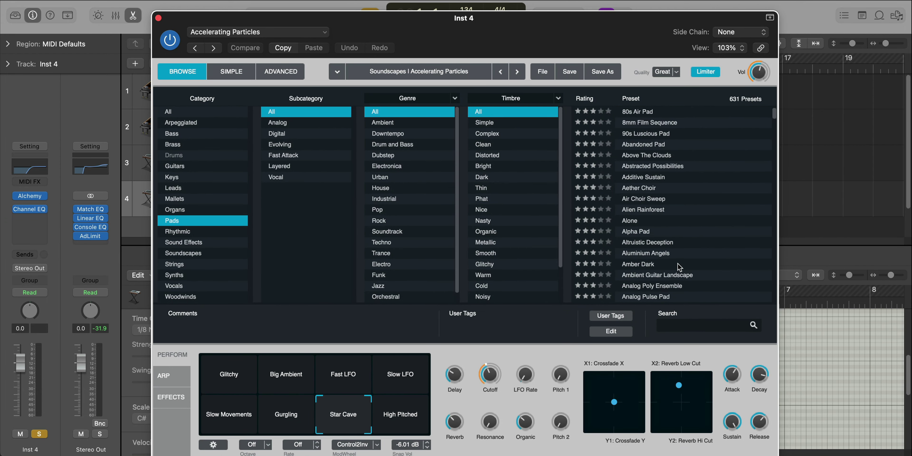
scroll(679, 268, "down", 5)
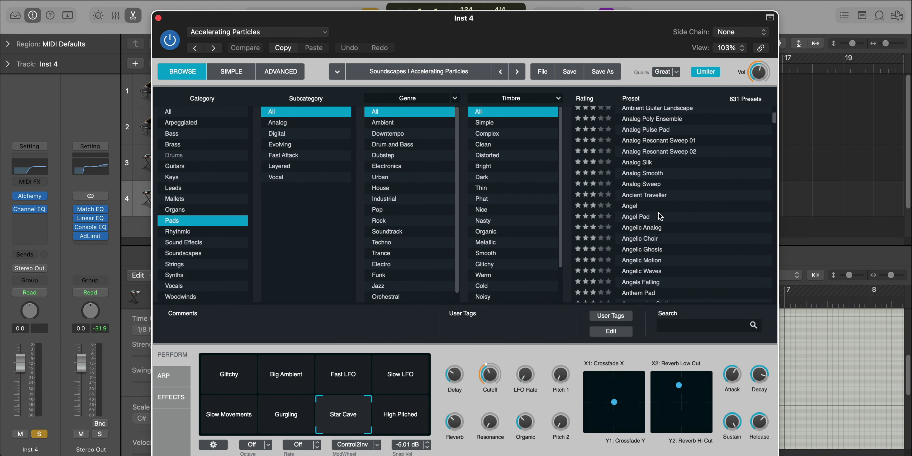
left_click(648, 162)
left_click(159, 18)
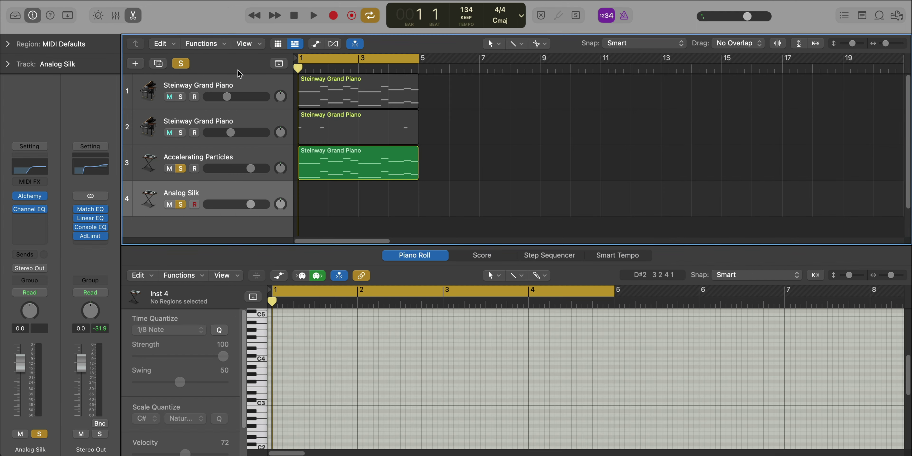
Copy the Accelerating Particles region to the Analog Silk track and solo that track during playback
left_click_drag(311, 151, 324, 204)
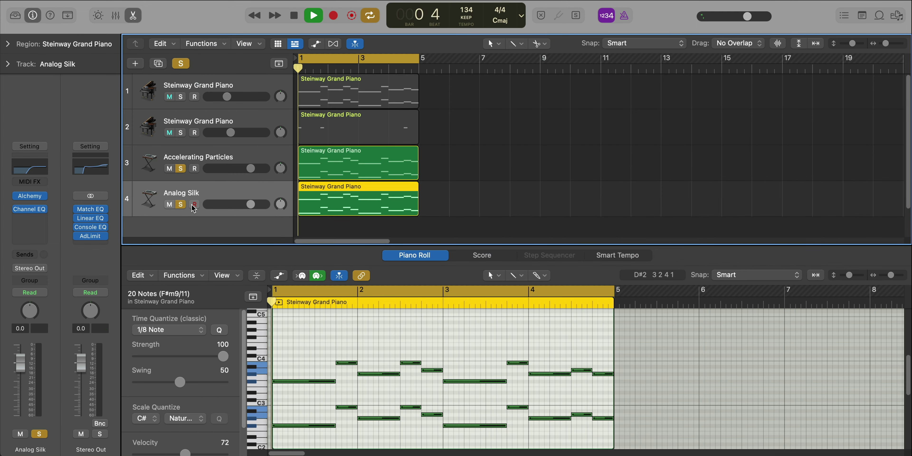
left_click(180, 204, "alt")
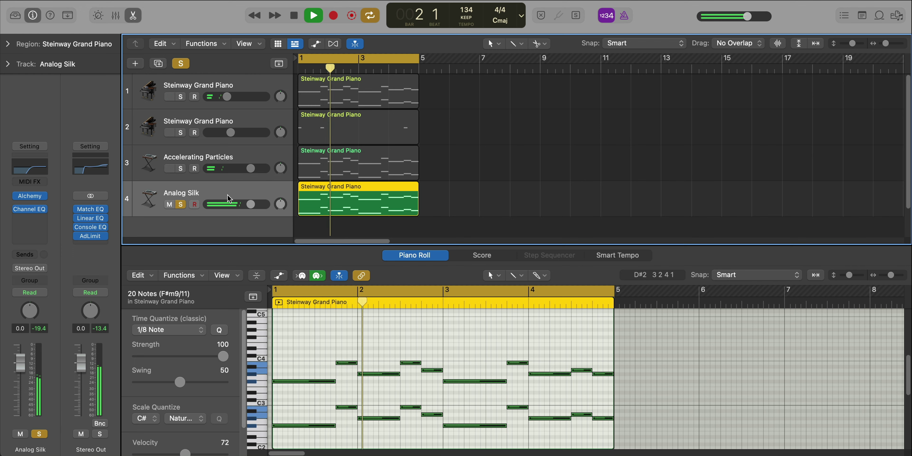
Morph Alchemy's performance snapshot on the Analog Silk track from Rich Brassy to High Silk and close the plug-in window
left_click(29, 196)
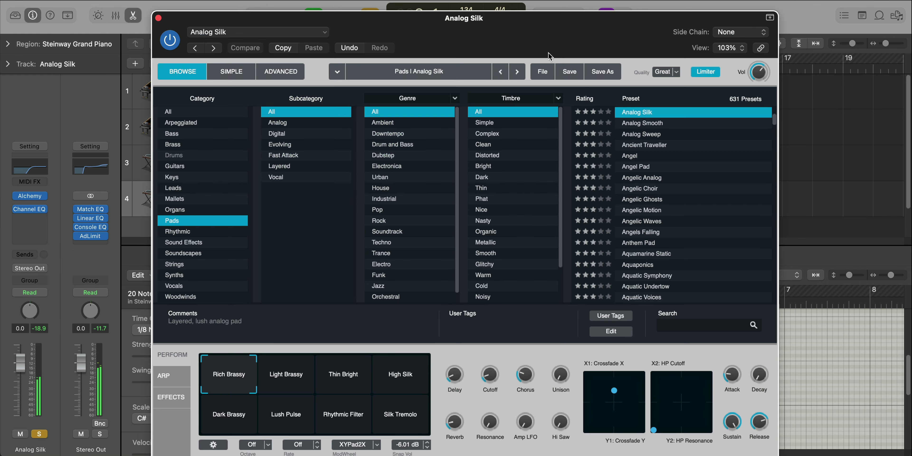
left_click_drag(225, 357, 395, 341)
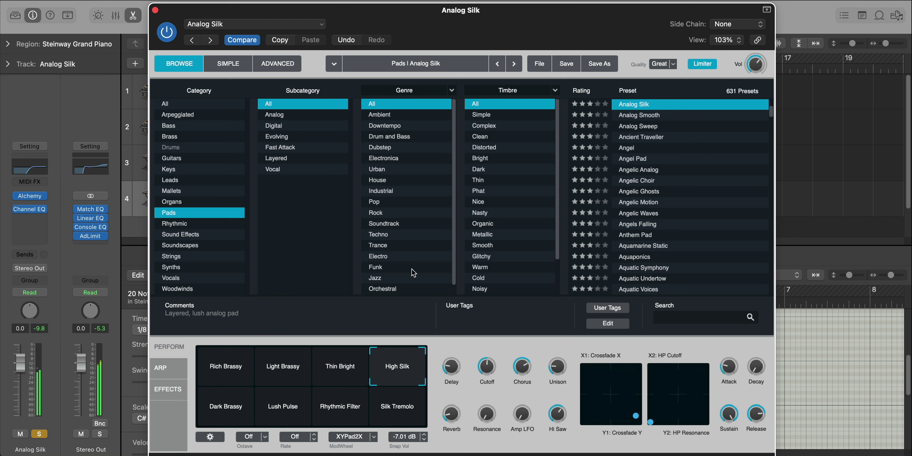
left_click(154, 10)
Add a high-shelf cut of -3.4 dB at 4560 Hz in the Analog Silk track's Channel EQ and close it
left_click(30, 210)
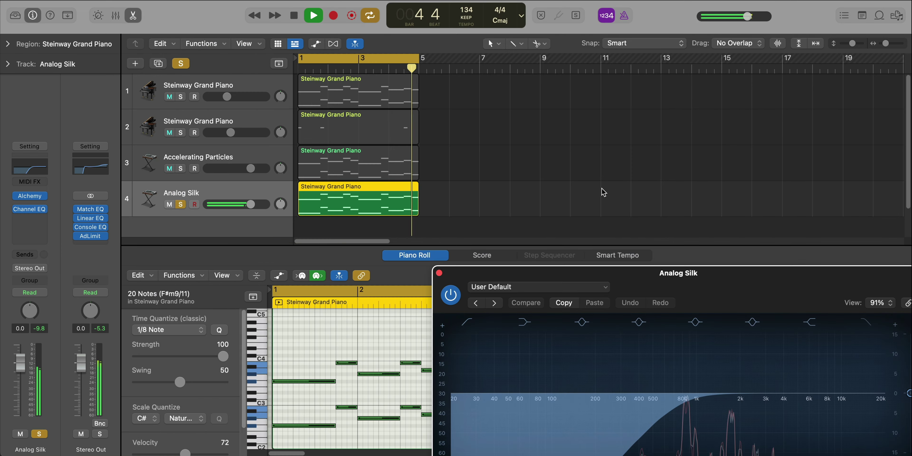
left_click_drag(793, 301, 785, 291)
left_click_drag(601, 226, 573, 246)
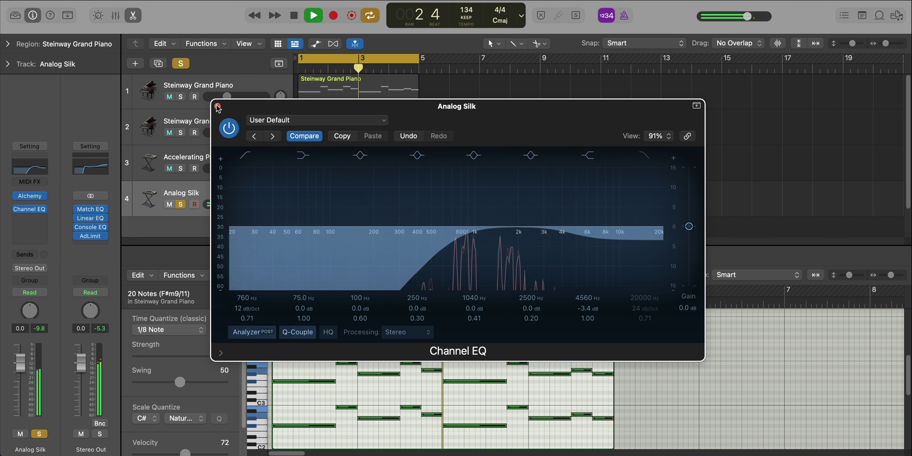
left_click(217, 107)
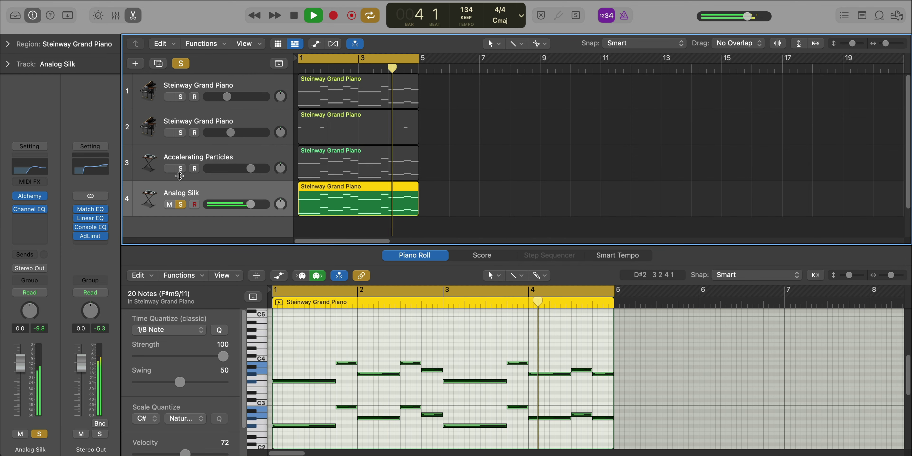
Turn off soloing and lower the volumes of the Accelerating Particles and Analog Silk tracks to balance the mix
left_click(180, 168)
left_click_drag(250, 204, 240, 205)
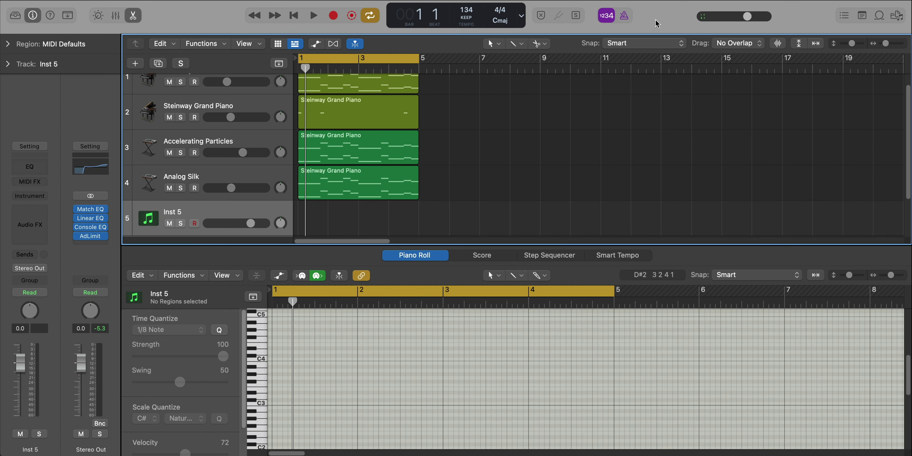
Load ES2 on the new Inst 5 track, draw a long E3 note from bar 1 into bar 2, and start playback
left_click(32, 197)
left_click(50, 254)
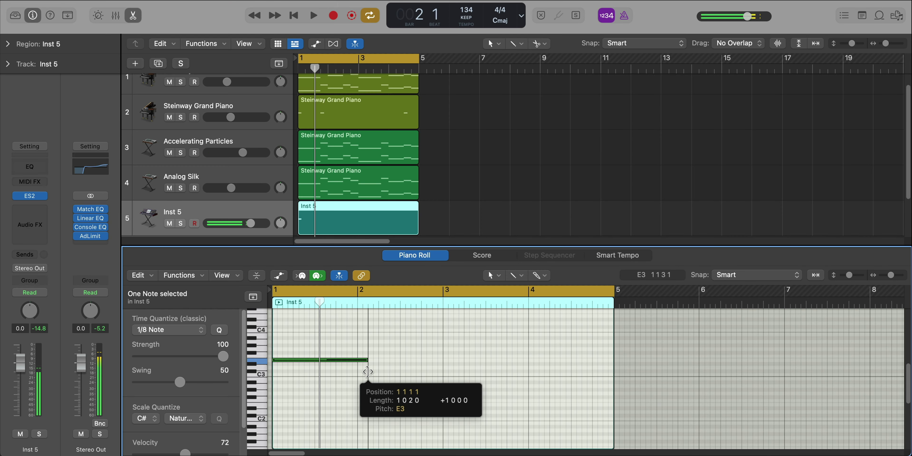
key("space")
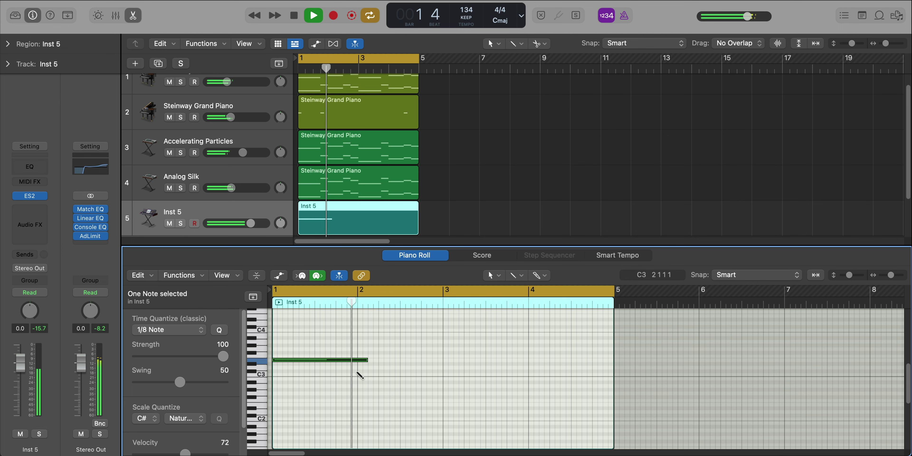
Draw a C#3 note at bar 2 in the Inst 5 region, shorten it to two beats and play the result
left_click_drag(359, 370, 449, 370)
key("space")
left_click_drag(451, 372, 400, 373)
key("space")
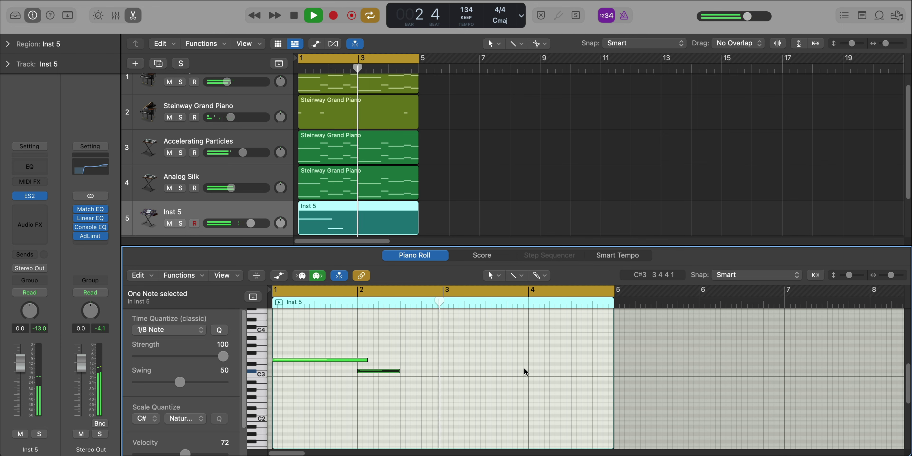
Draw an E3 note at bar 4 and a one-beat C#3 note at its third beat, extending the E3 to overlap it
left_click(530, 360)
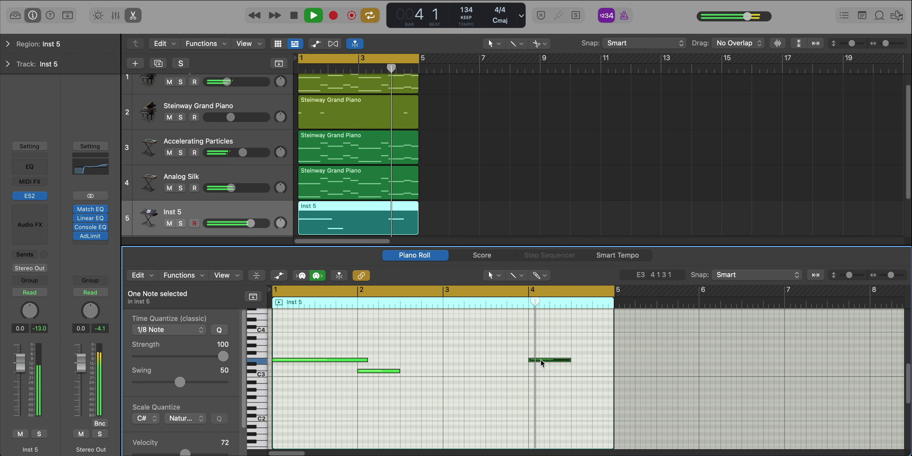
key("space")
left_click(578, 371)
left_click_drag(594, 374, 575, 360)
key("space")
left_click(533, 376)
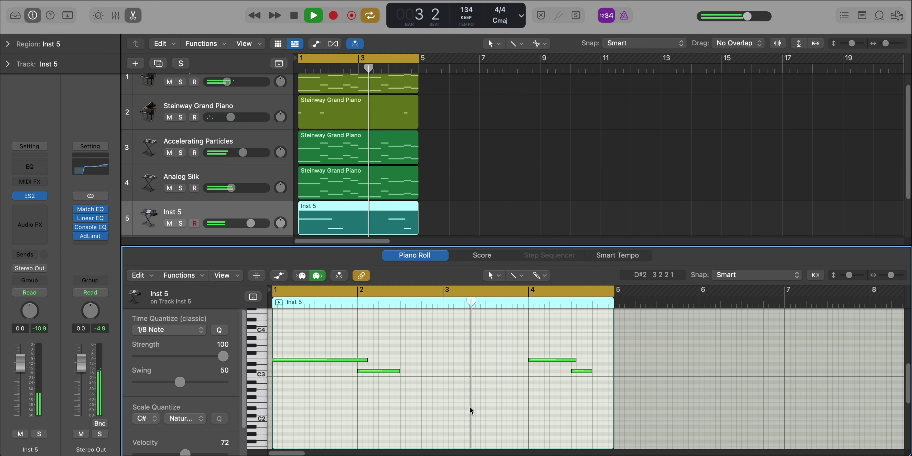
Lower the Inst 5 track's volume to -2.2 dB and open its ES2 synthesizer beside the overlapping notes
left_click_drag(250, 223, 245, 224)
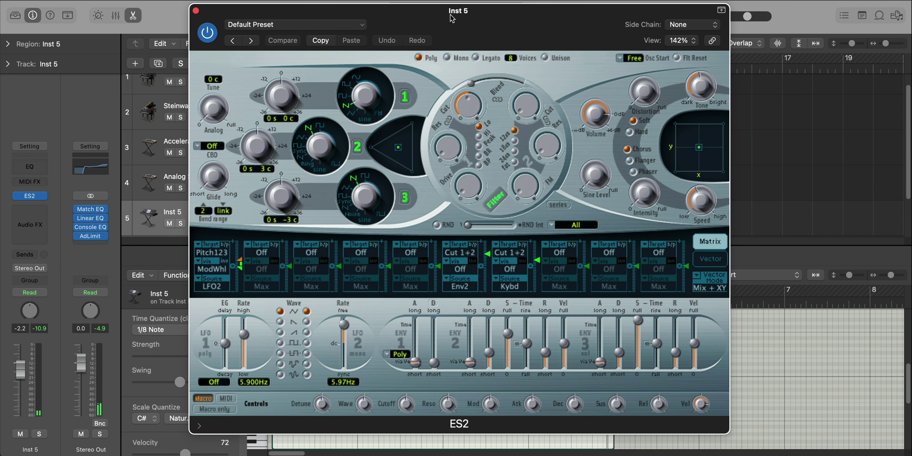
left_click_drag(452, 19, 649, 38)
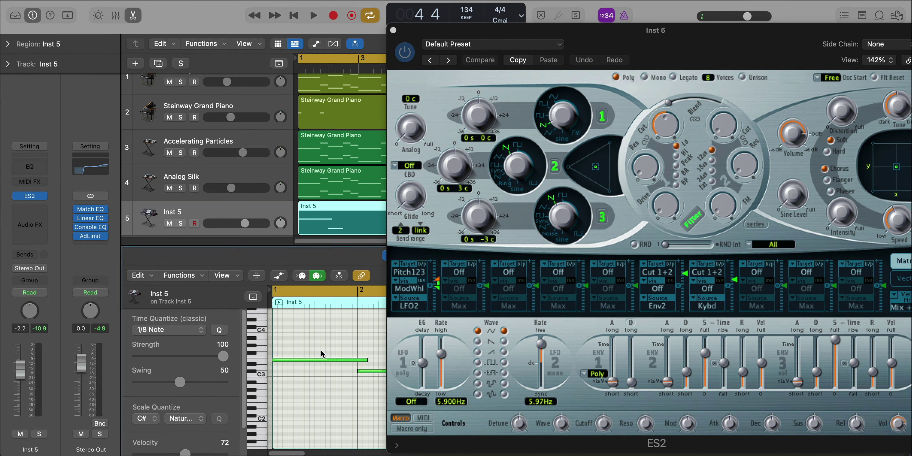
left_click_drag(331, 341, 365, 388)
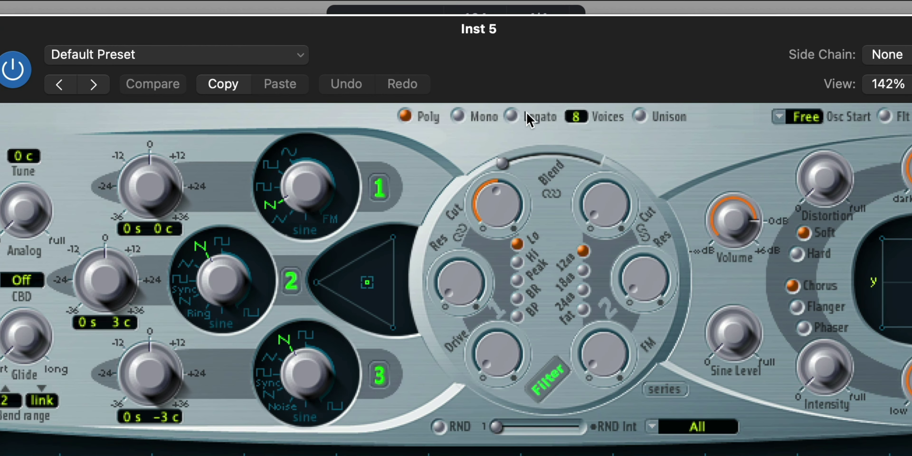
Set ES2 to Legato with some glide, and give oscillator 1 a square wave tuned up 12 semitones
left_click(498, 73)
left_click_drag(180, 214, 177, 199)
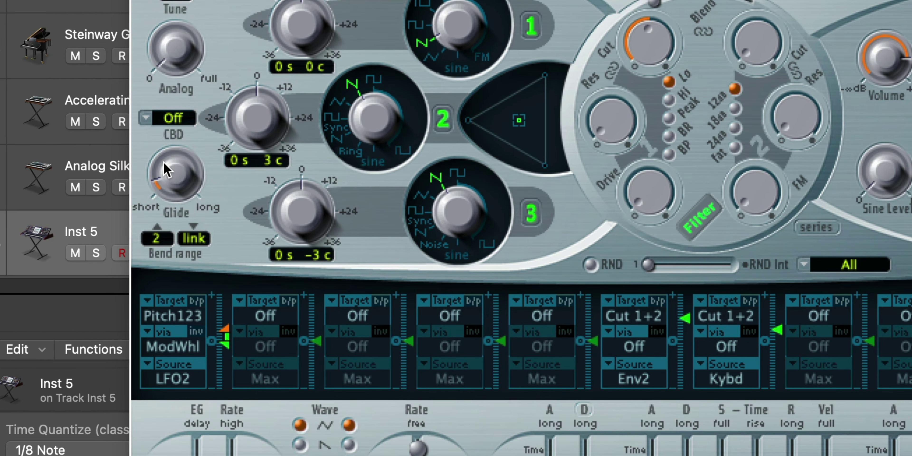
left_click_drag(166, 171, 166, 161)
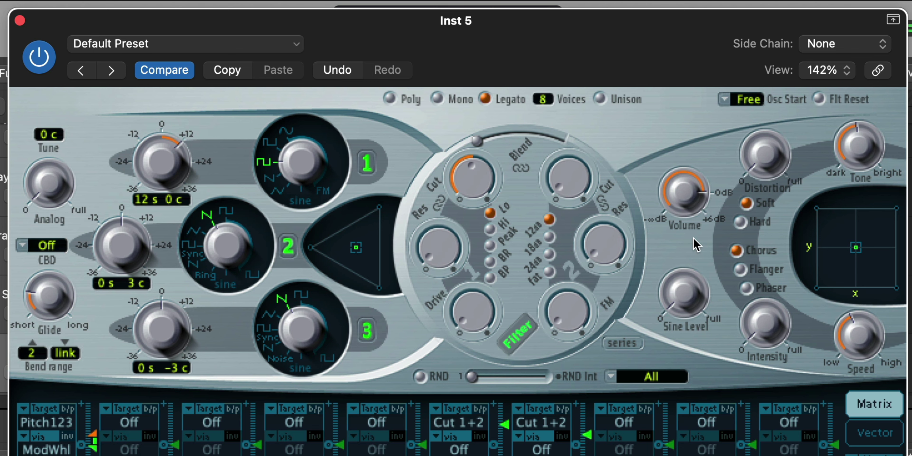
Lower the ES2 volume, add some soft distortion with the tone fully bright, and raise the chorus intensity
left_click_drag(697, 197, 688, 240)
left_click_drag(762, 160, 765, 140)
left_click_drag(851, 147, 842, 26)
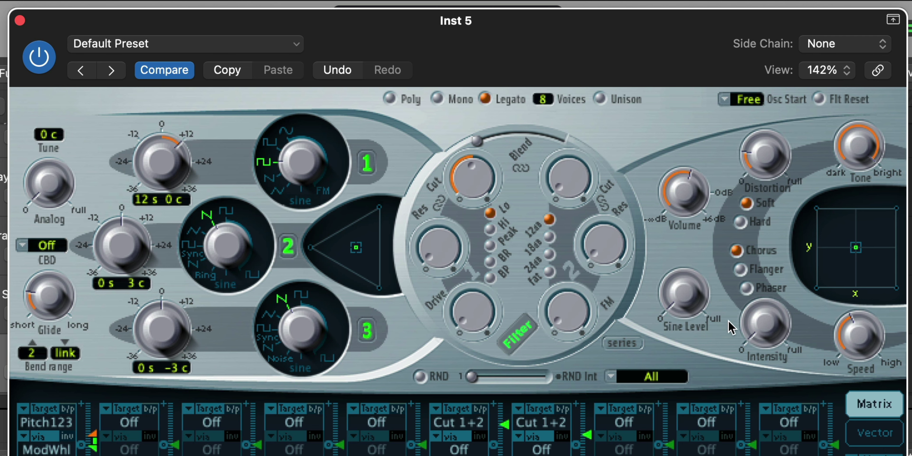
left_click(755, 326)
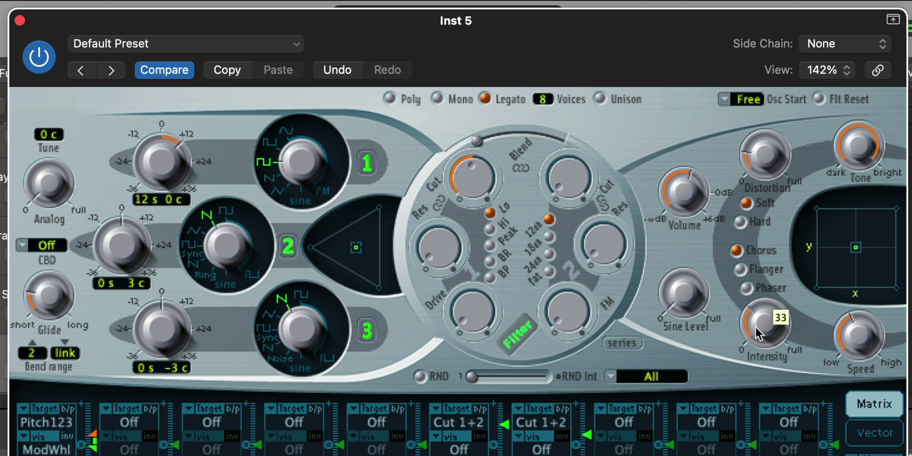
left_click_drag(755, 325, 760, 340)
left_click_drag(760, 163, 761, 167)
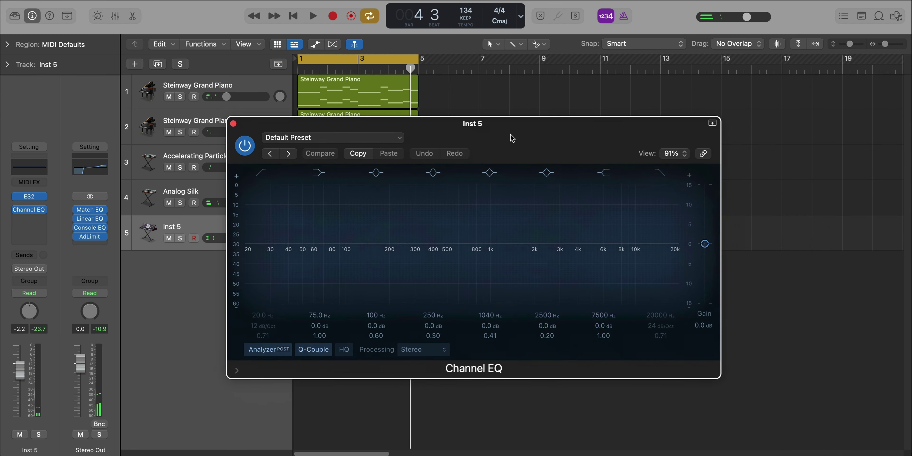
Apply a 12 dB/Oct low cut at 575 Hz with a Q of 0.83 in the Inst 5 track's Channel EQ
left_click(261, 173)
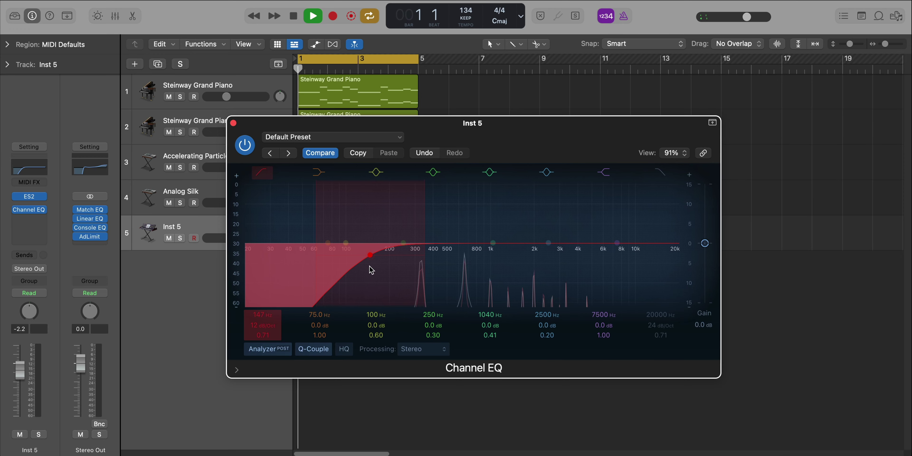
left_click_drag(369, 265, 458, 261)
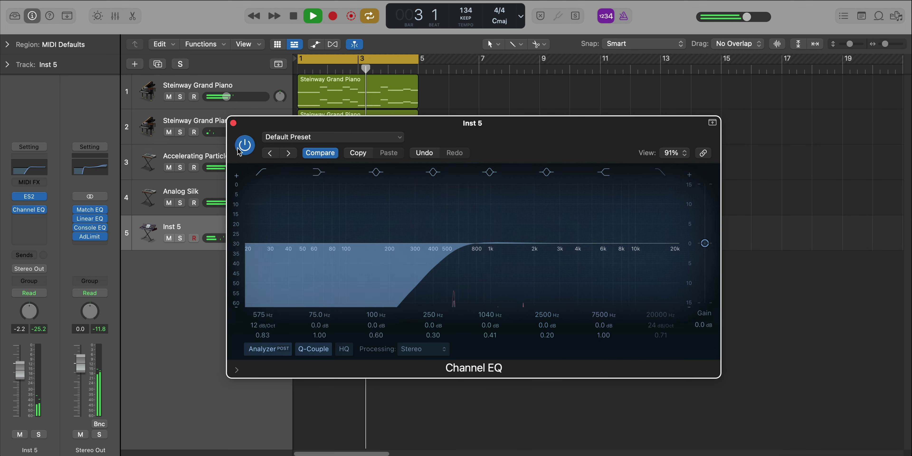
left_click(233, 122)
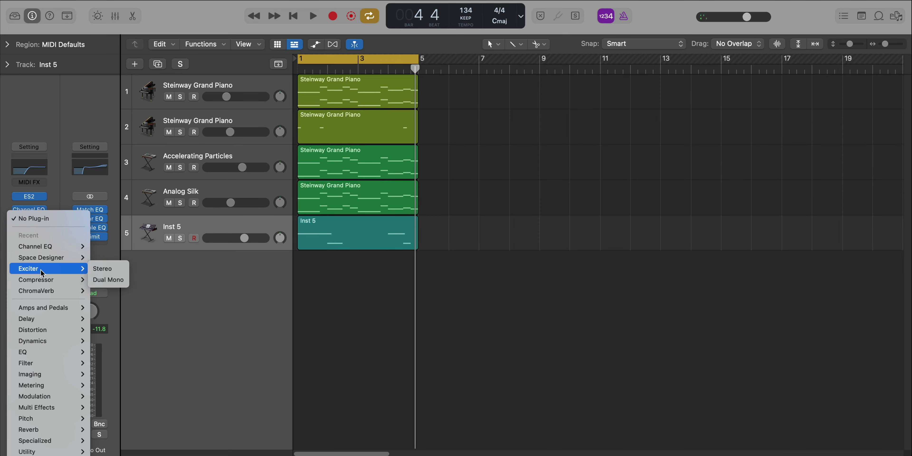
Add ChromaVerb to the Inst 5 track and, while soloed, set decay to 2.20 s, dry to 61% and wet to 81%
mouse_move(53, 261)
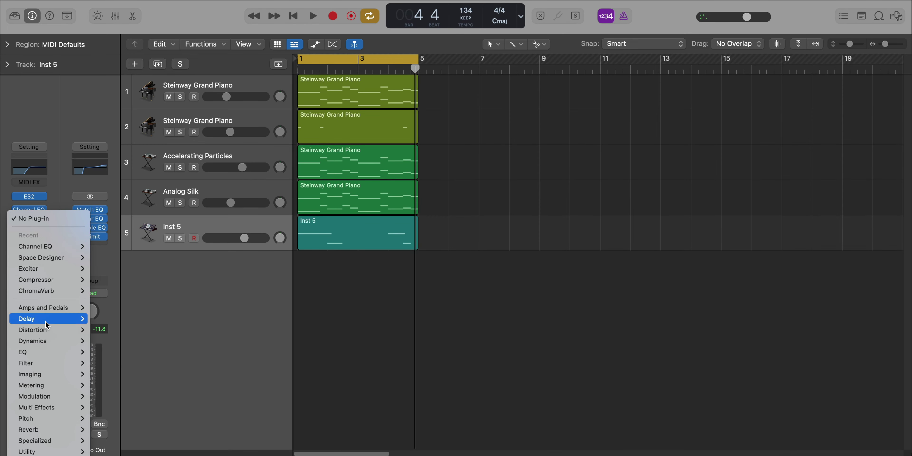
left_click(53, 291)
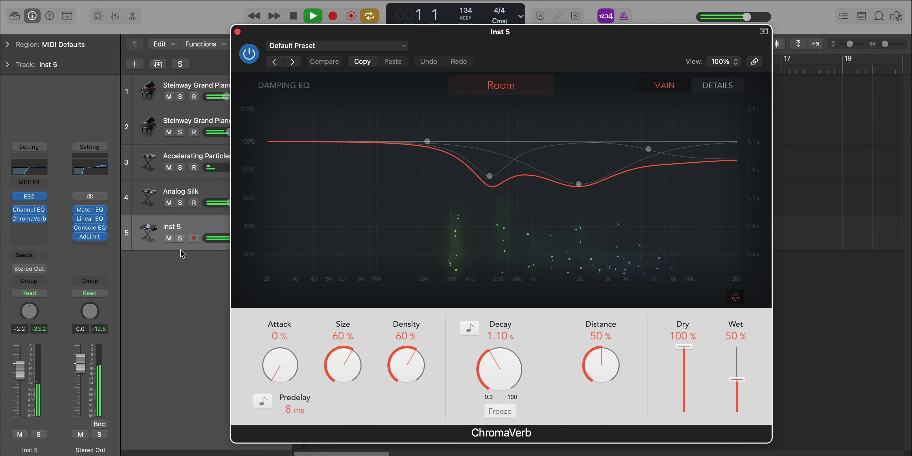
left_click(180, 238)
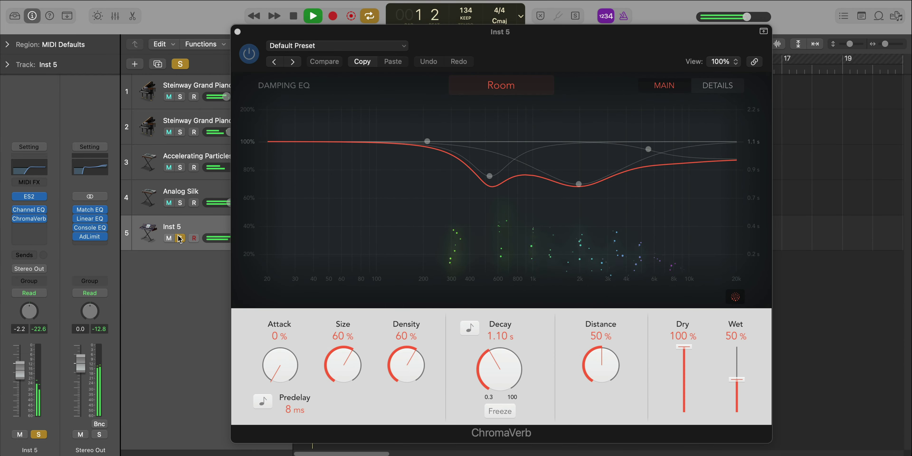
left_click_drag(488, 369, 490, 356)
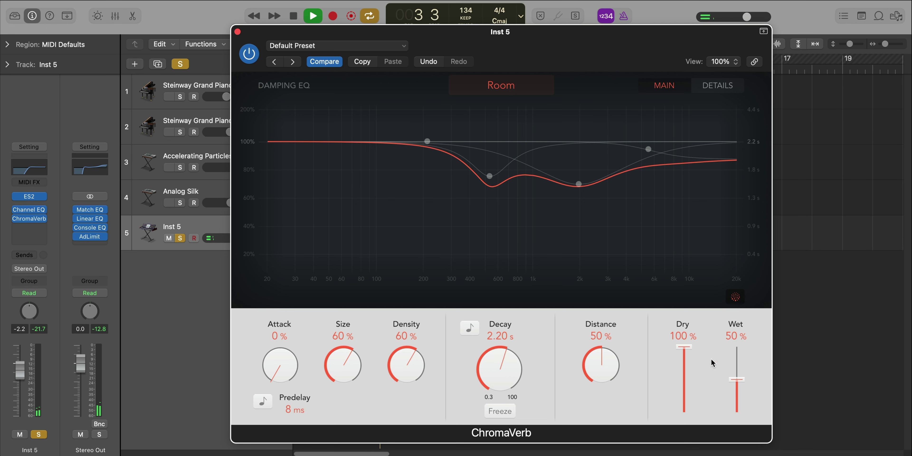
left_click_drag(688, 348, 687, 368)
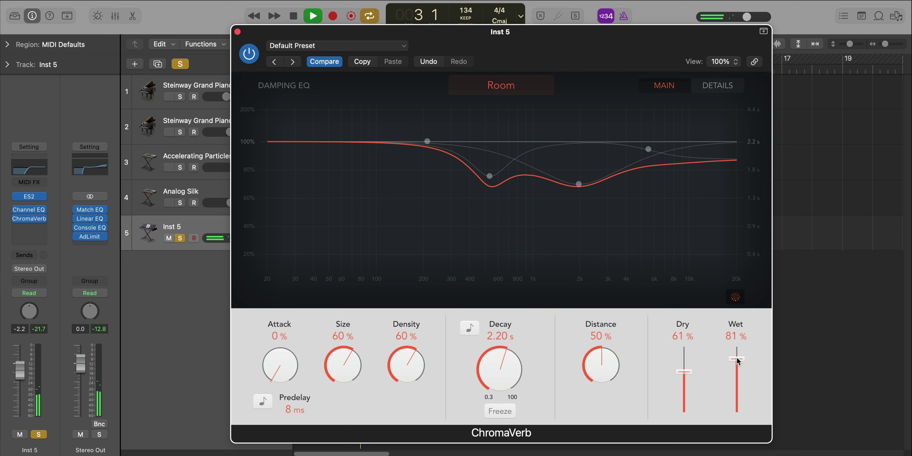
left_click(238, 32)
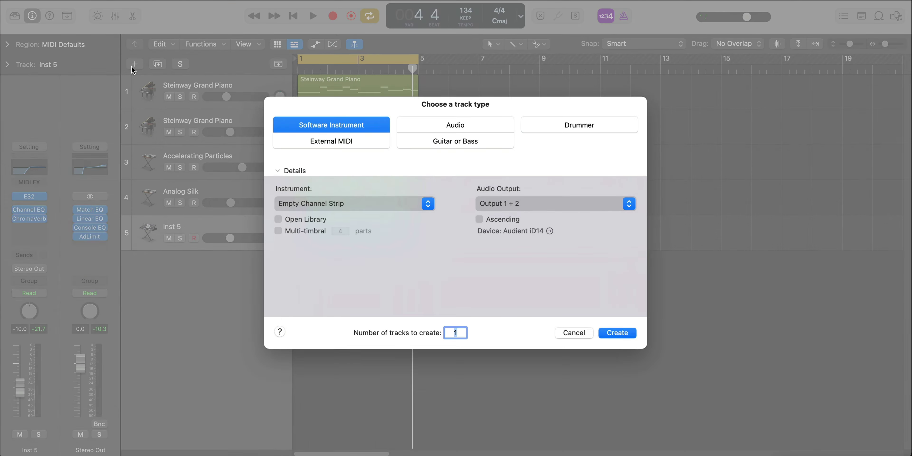
Create a new empty software instrument track and load Retro Synth on it
key("Return")
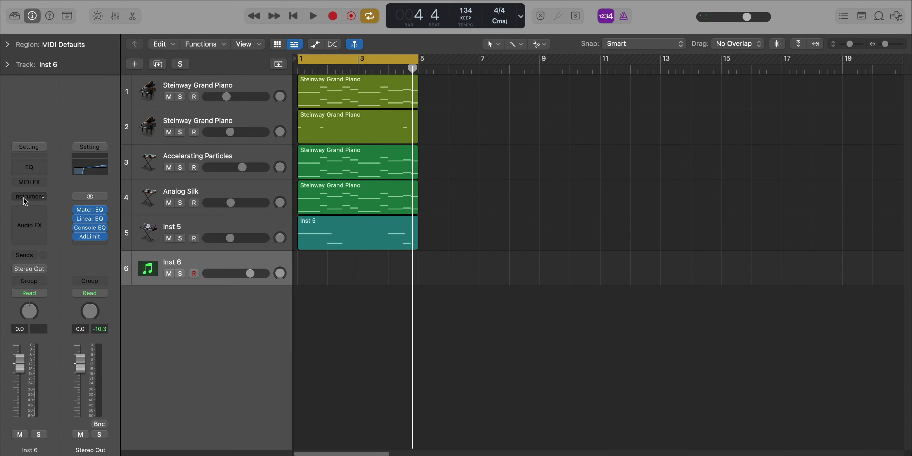
left_click(24, 197)
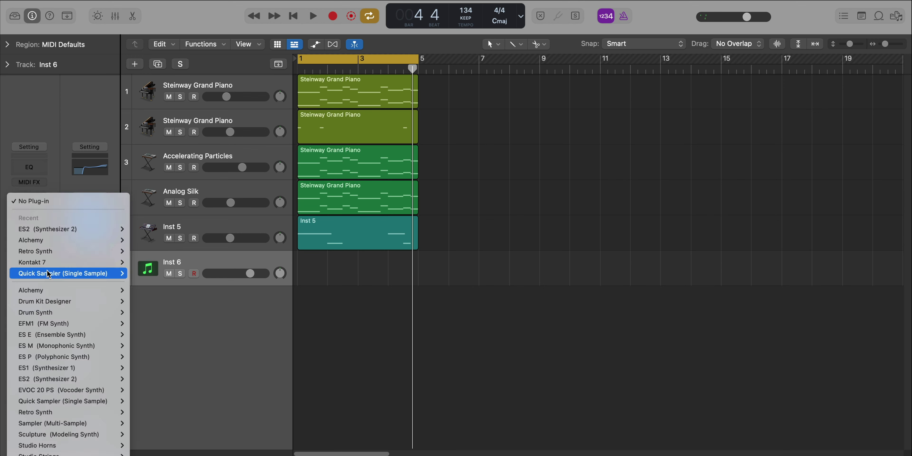
left_click(55, 253)
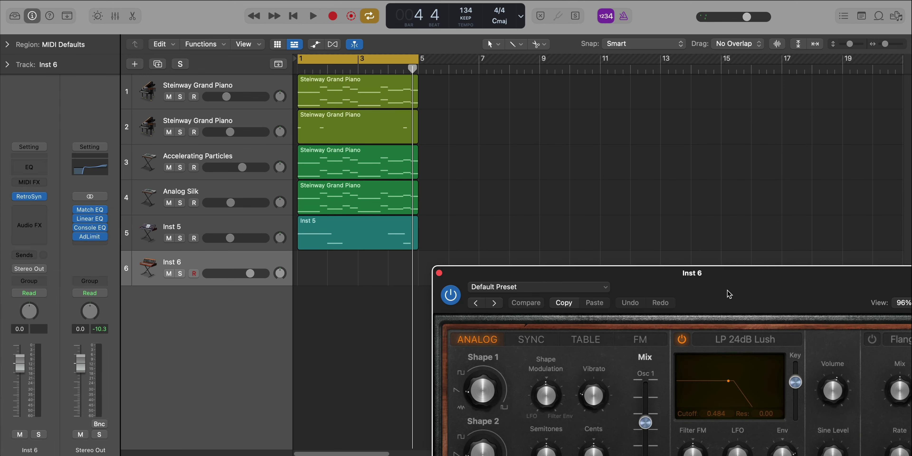
Shorten the F#3 note at the start of the Inst 6 region to a length of 0 0 3 0 and audition it
left_click_drag(743, 272, 473, 16)
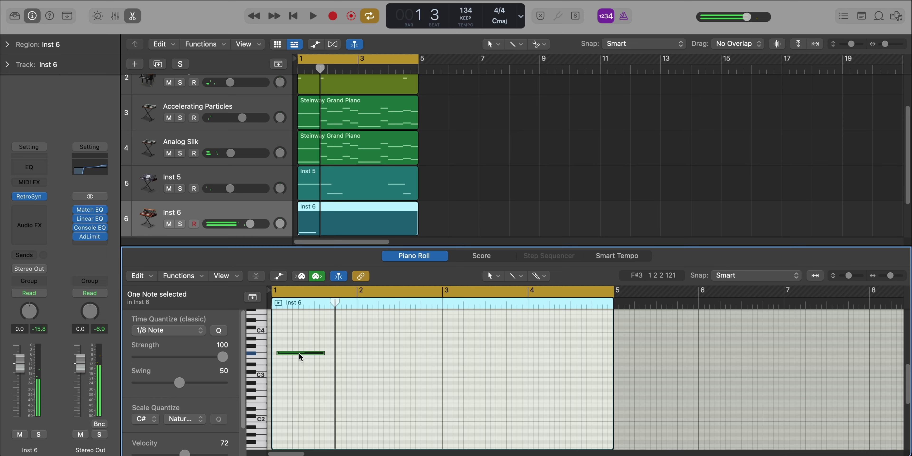
left_click_drag(303, 355, 288, 353)
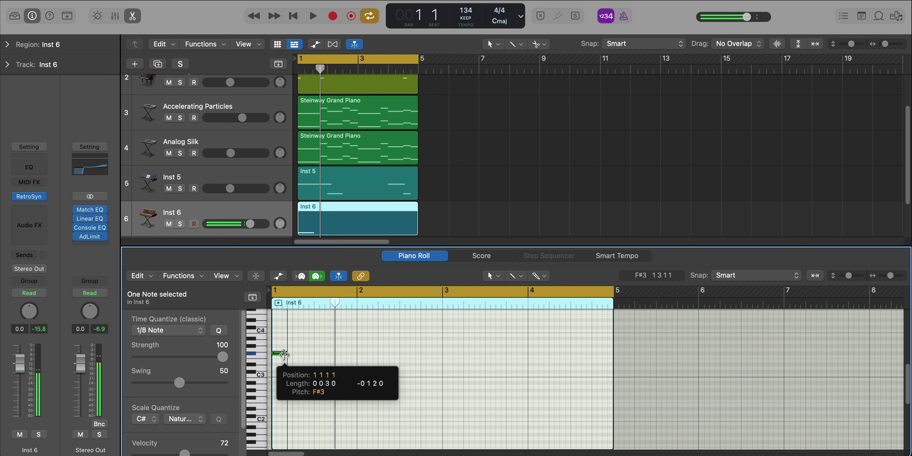
key("space")
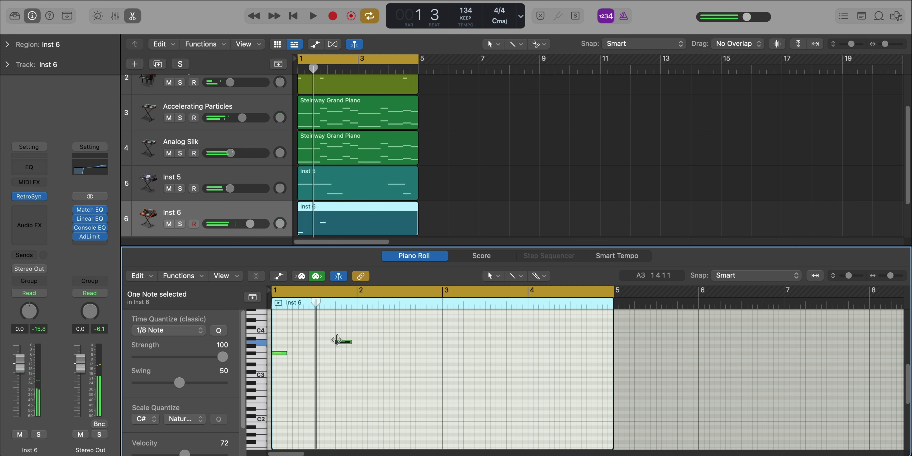
Raise the note on beat 4 of bar 1 to C4, lower it a semitone to B3, and audition the loop
left_click_drag(341, 345, 343, 330)
key("space")
key("Return")
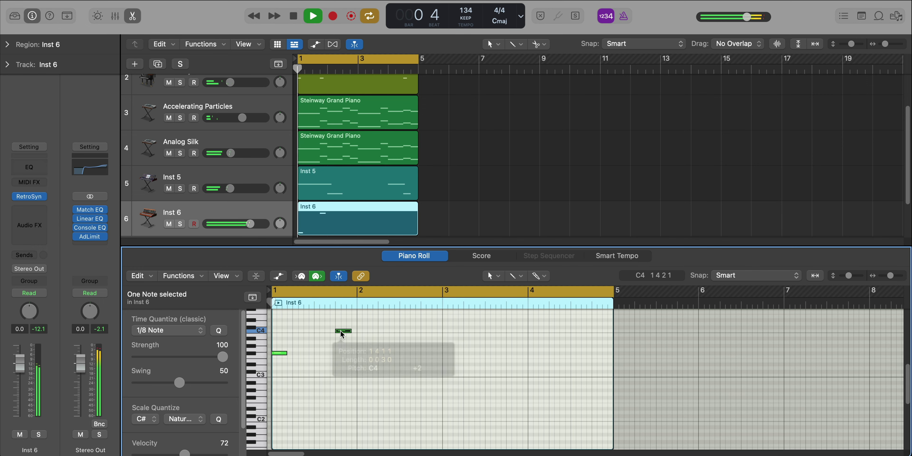
key("alt+Down")
key("Return")
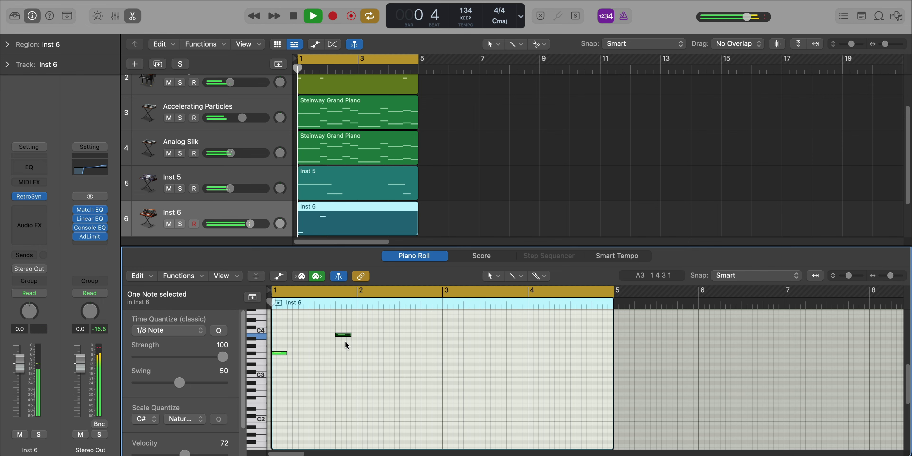
key("space")
Extend the B3 note up to bar 2, add a G#3 note at the start of bar 2, and play the loop
key("space")
key("super+Right")
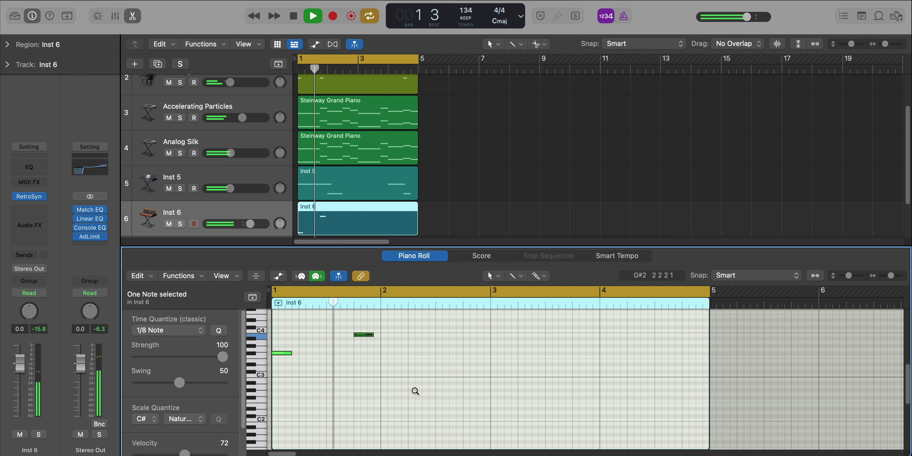
key("space")
left_click_drag(373, 335, 391, 349)
left_click(382, 342, "super")
key("space")
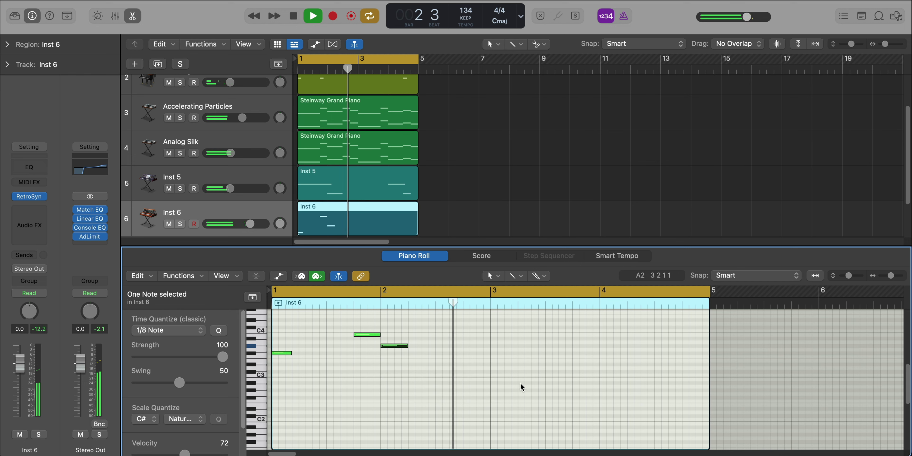
Add a one-beat B3 note in bar 3 of the Inst 6 region and position it on beat 2
left_click(549, 335, "super")
key("space")
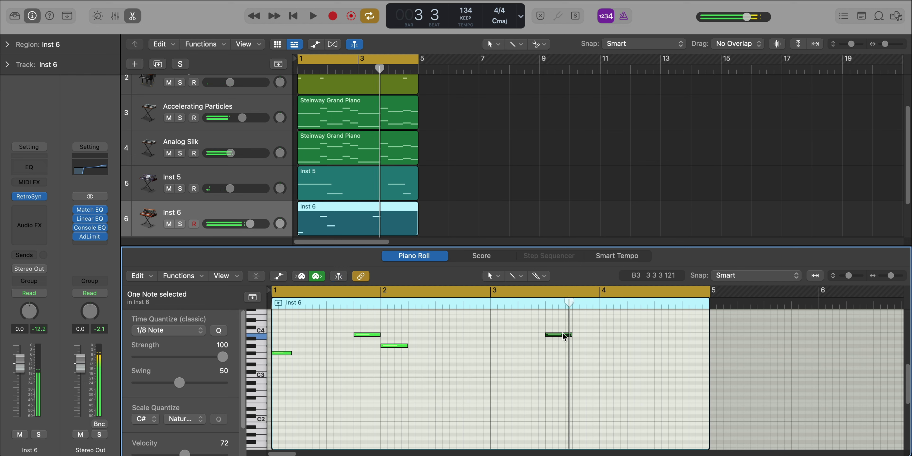
key("space")
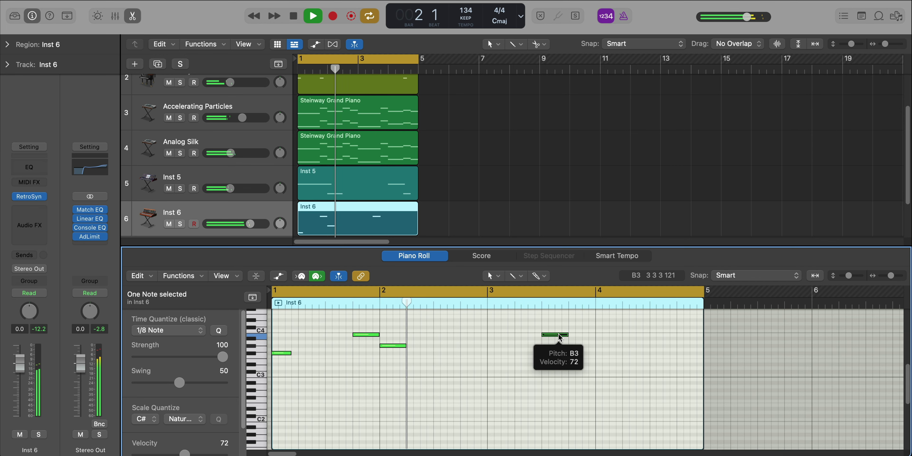
key("space")
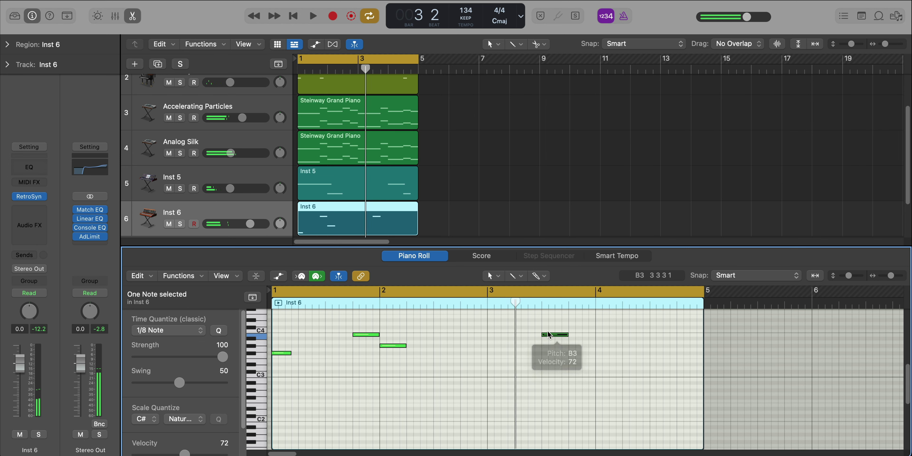
left_click_drag(559, 338, 533, 336)
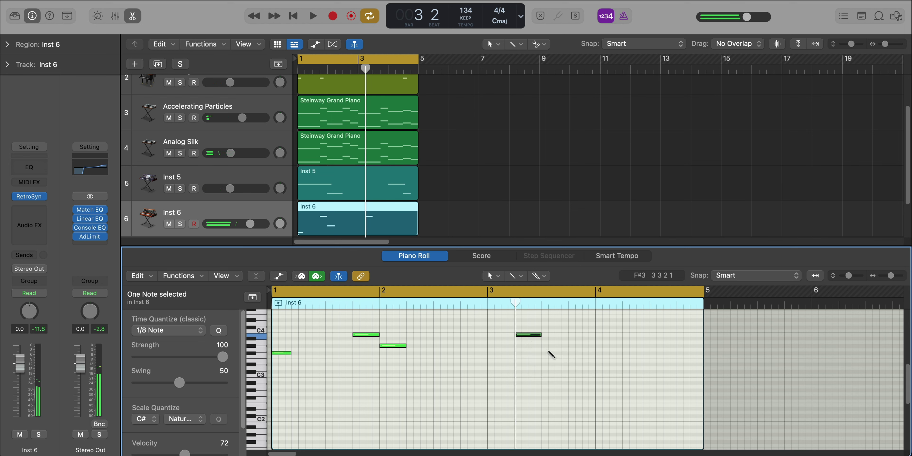
Add G#3 on beat 3 and B3 on beat 4 of bar 3, plus a two-beat G#3 at the start of bar 4
left_click(545, 346, "super")
left_click(572, 335, "super")
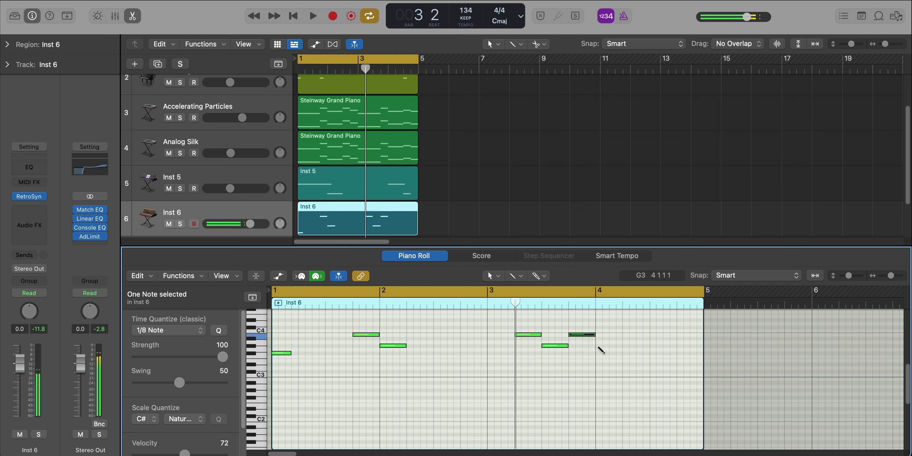
left_click(599, 345, "super")
key("space")
left_click_drag(622, 346, 651, 352)
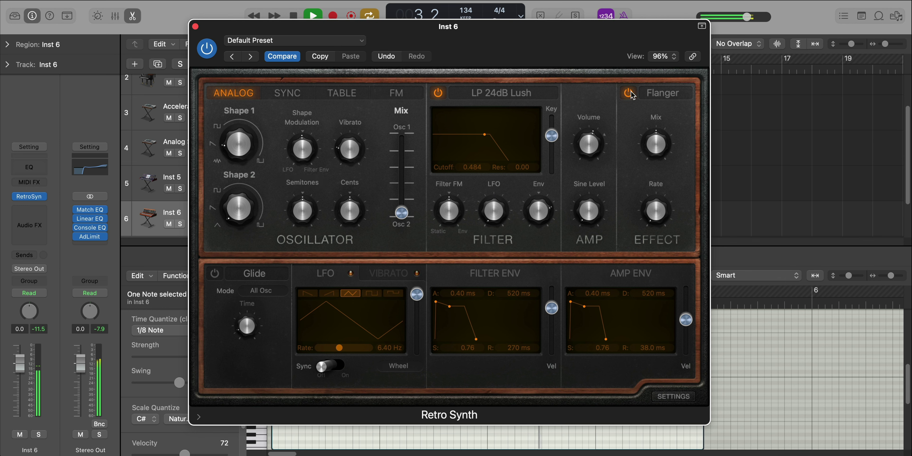
Change the effect type in Retro Synth's effect section from Flanger
left_click(645, 93)
left_click(661, 77)
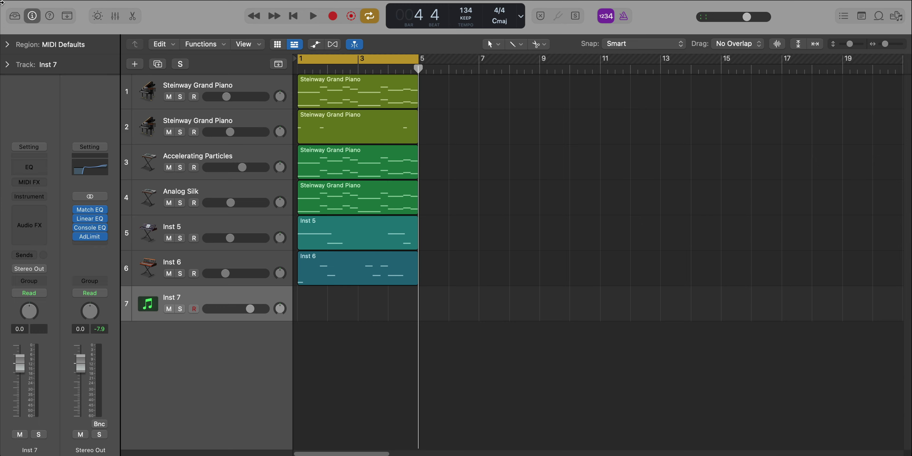
Load the Studio Cellos patch from the Studio Strings library category onto the Inst 7 track
left_click(13, 17)
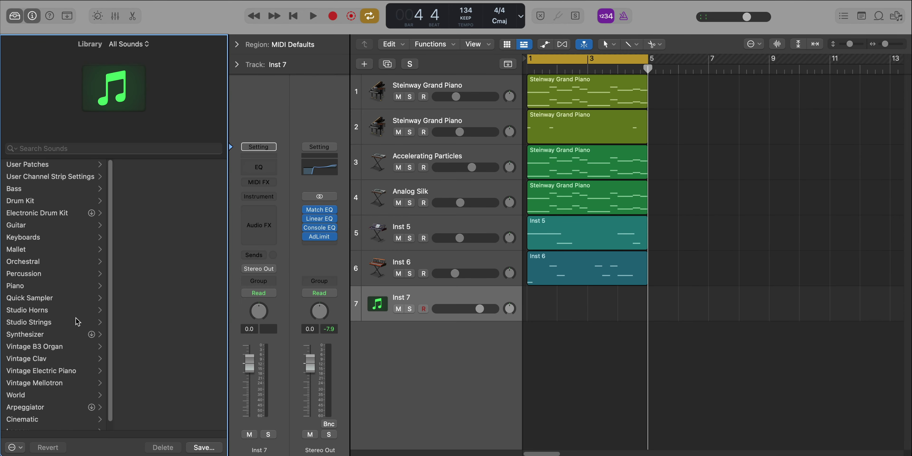
left_click(40, 323)
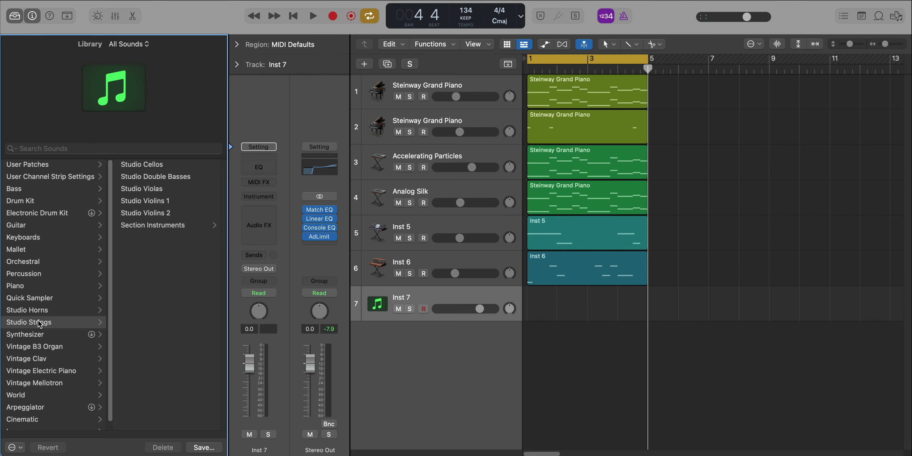
left_click(142, 167)
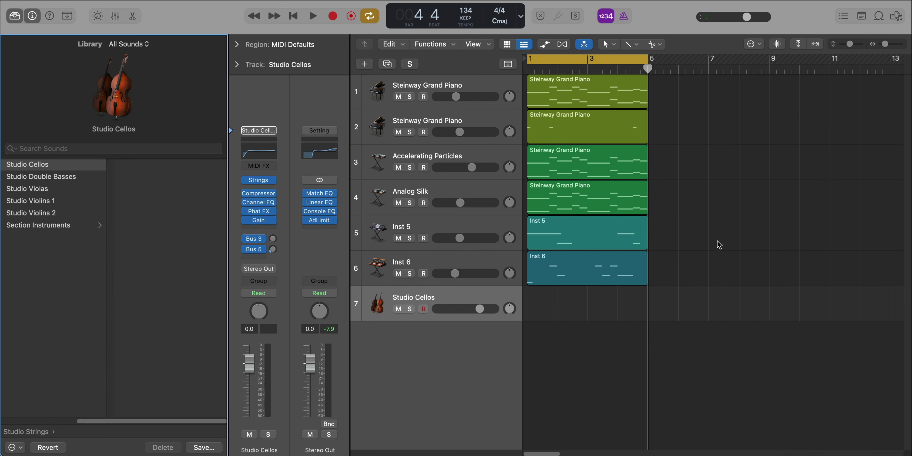
Copy the Accelerating Particles track's region onto the Studio Cellos track and play it soloed
left_click_drag(579, 174, 565, 314)
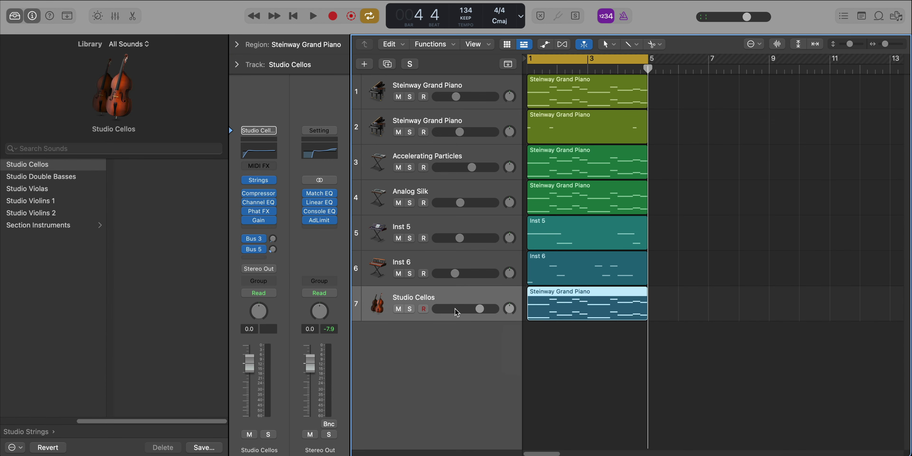
left_click(409, 309)
key("space")
Transpose all notes of the Studio Cellos region down one octave and audition the result
key("e")
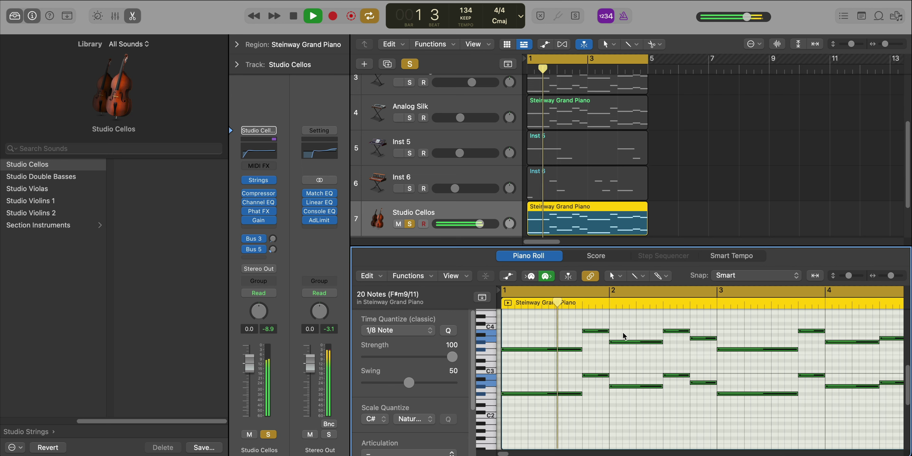
key("super+a")
key("shift+alt+Down")
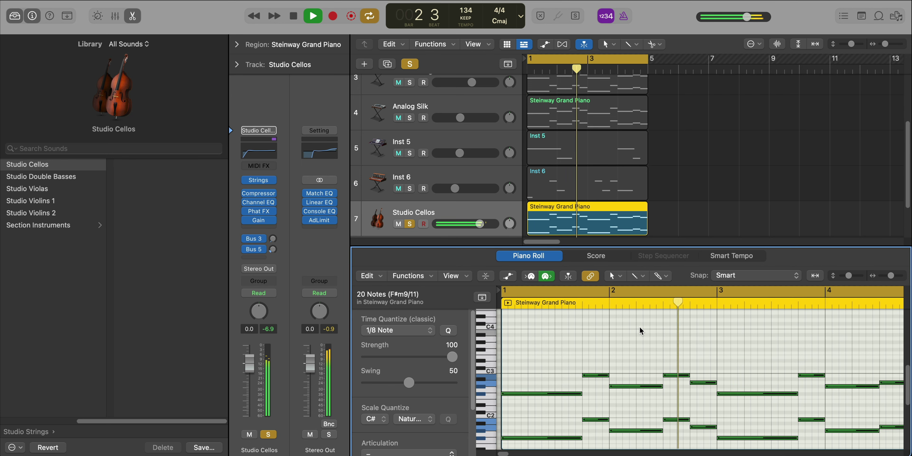
key("space")
key("space")
Set the Studio Cellos instrument volume to -16 dB, close the plug-in and the note editor, and unsolo the track
left_click(258, 180)
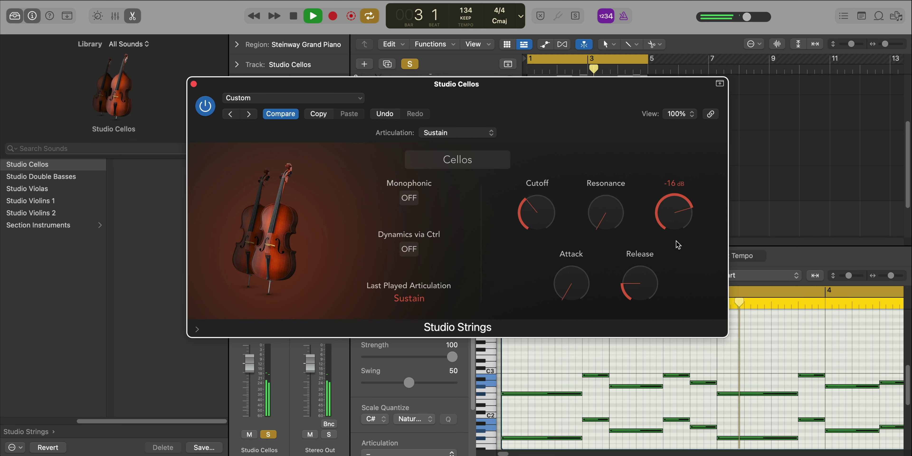
left_click(193, 85)
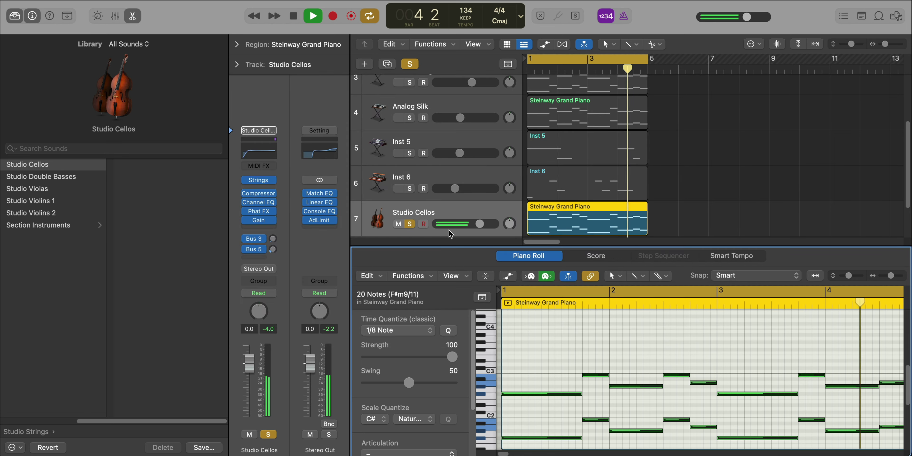
left_click(409, 224)
key("e")
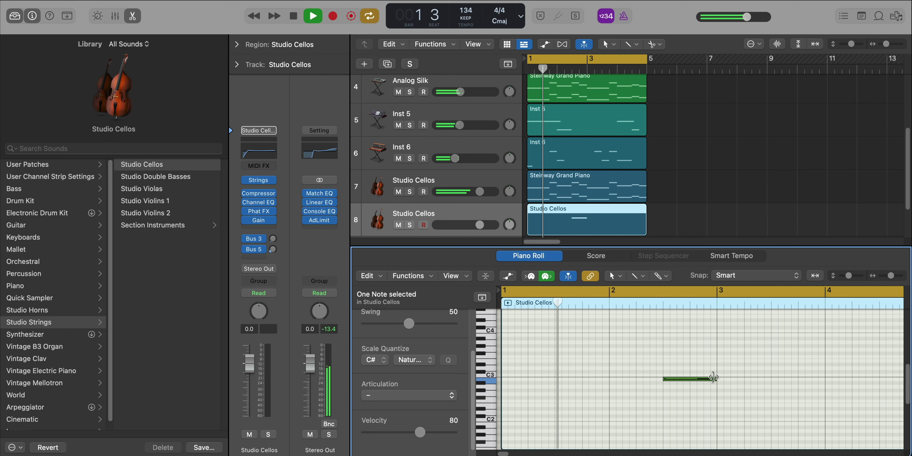
On the second Studio Cellos track, shorten the B2 note in bar 2 to one beat and add a G#2 note on beat 4
left_click_drag(716, 385, 688, 384)
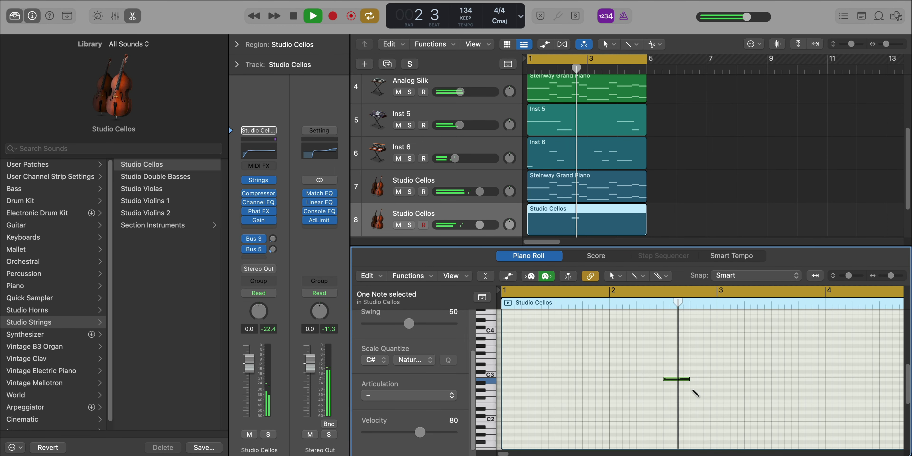
left_click(693, 390, "super")
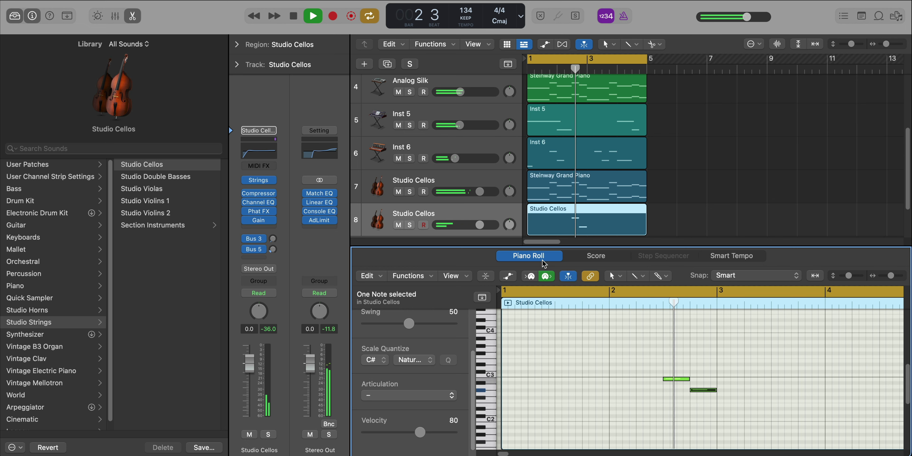
key("space")
Set the cutoff to 50% in the second Studio Cellos track's Studio Strings instrument and hide the Library
left_click(259, 180)
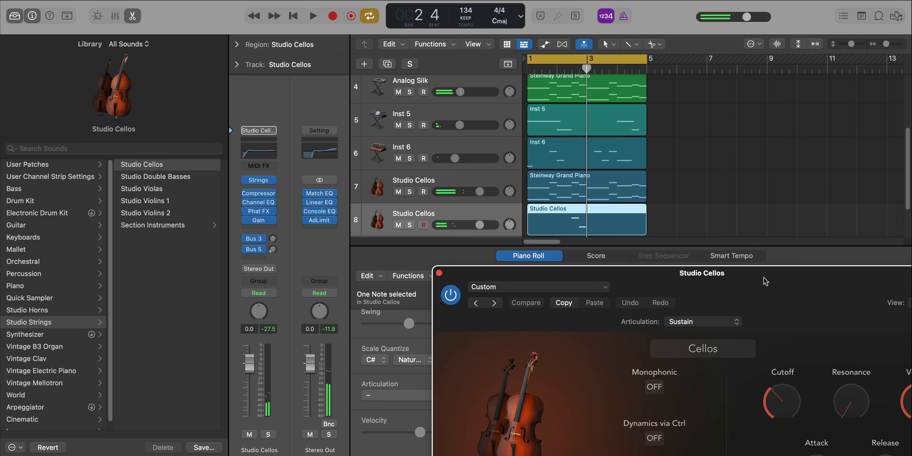
left_click_drag(766, 282, 508, 74)
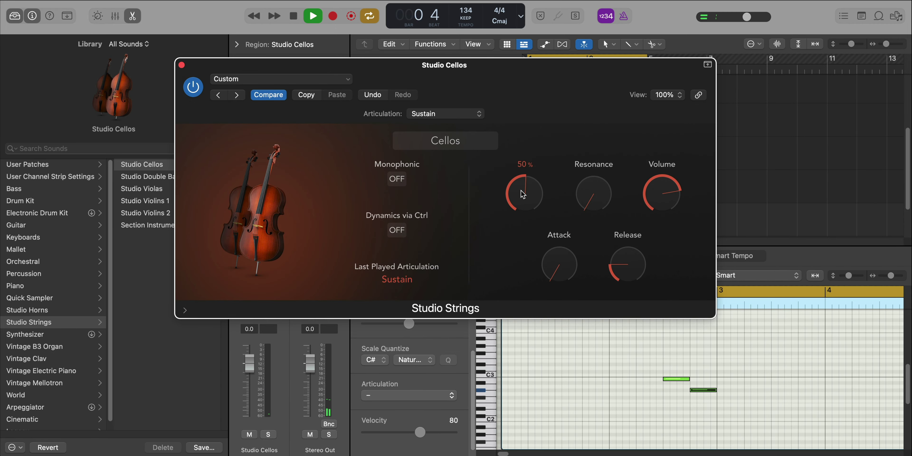
key("y")
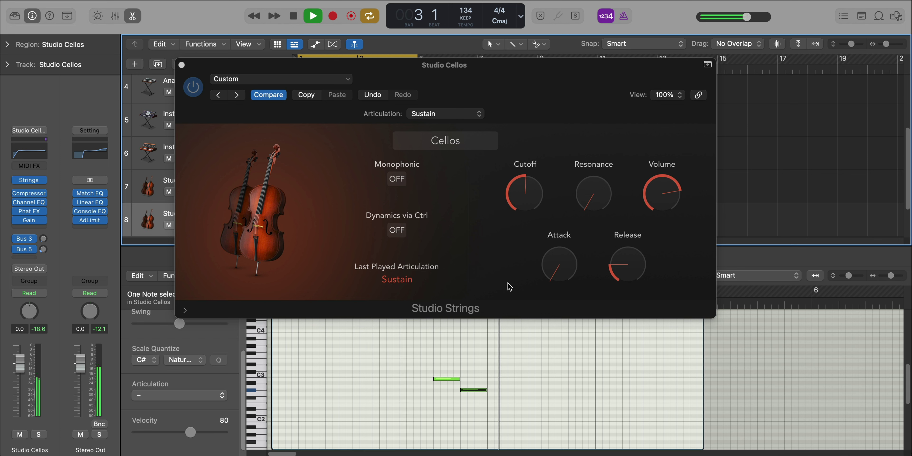
Raise the second cello note, on beat 4 of bar 2, to A2 and audition the loop
left_click(478, 390)
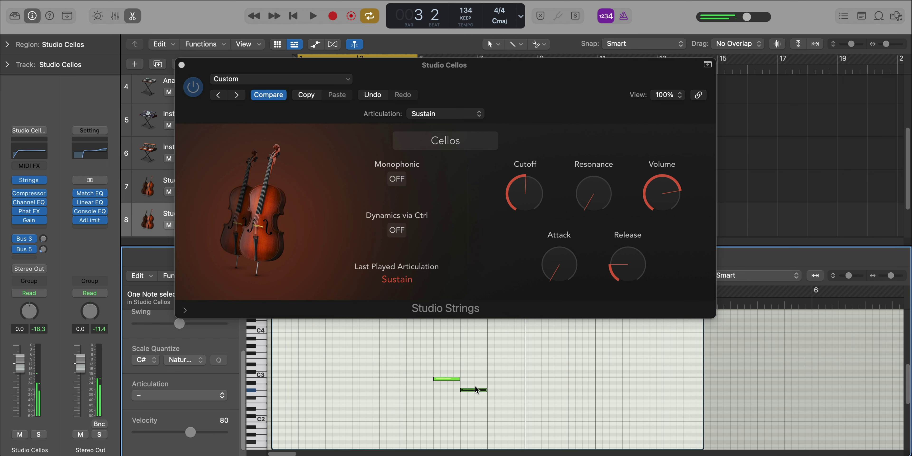
left_click_drag(475, 389, 475, 386)
key("space")
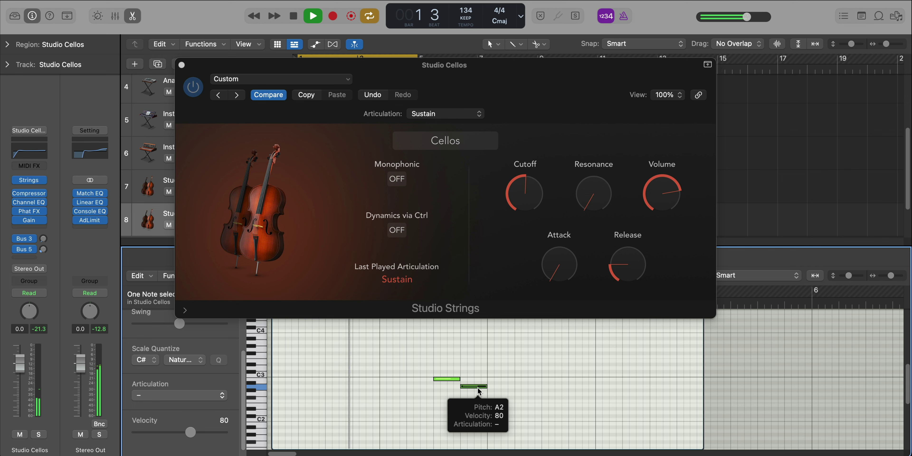
Lower the cutoff and volume of the second Studio Cellos instrument, close it, and check the track levels in the mixer
left_click_drag(667, 204, 669, 212)
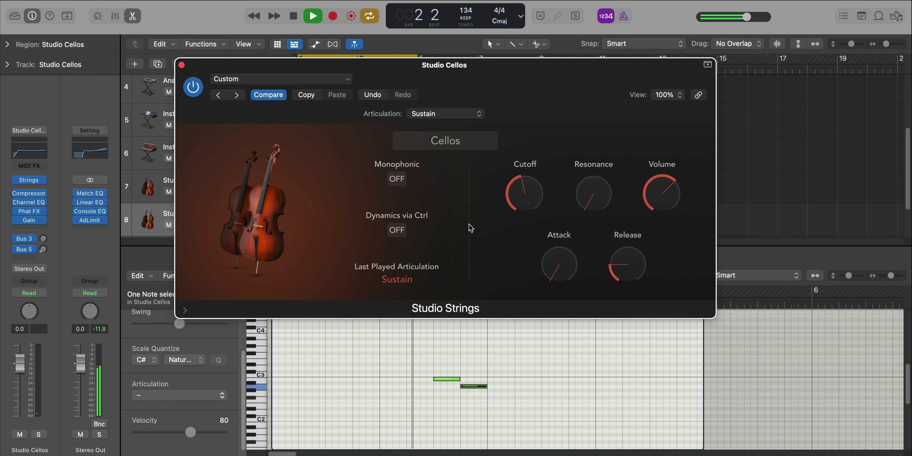
left_click(182, 64)
key("x")
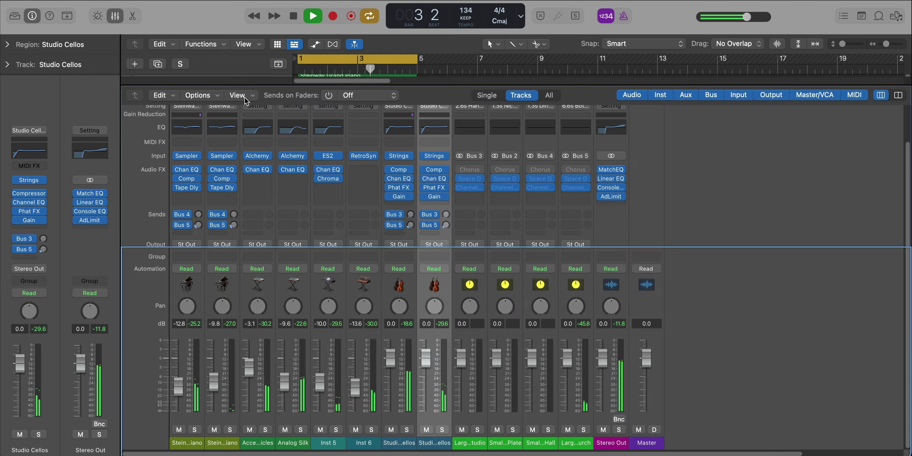
key("x")
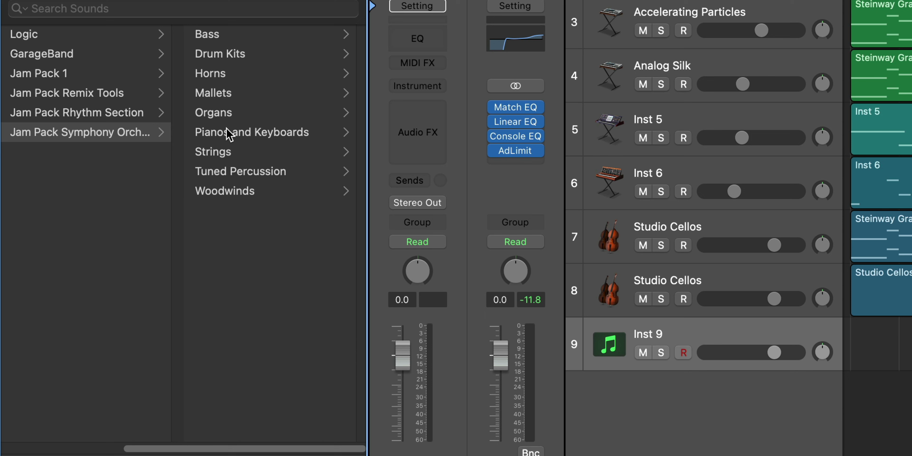
Load the Xtra Bass Section Staccato patch from the Jam Pack Symphony Orchestra strings onto the Inst 9 track
left_click(230, 152)
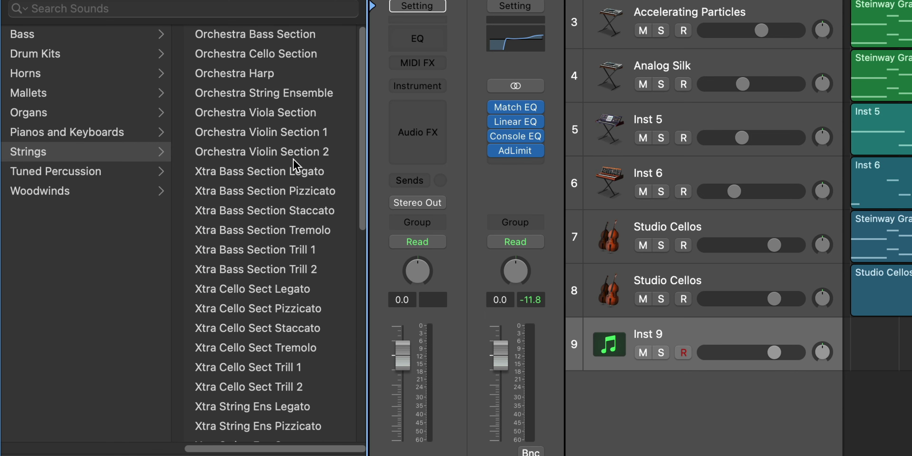
left_click(209, 211)
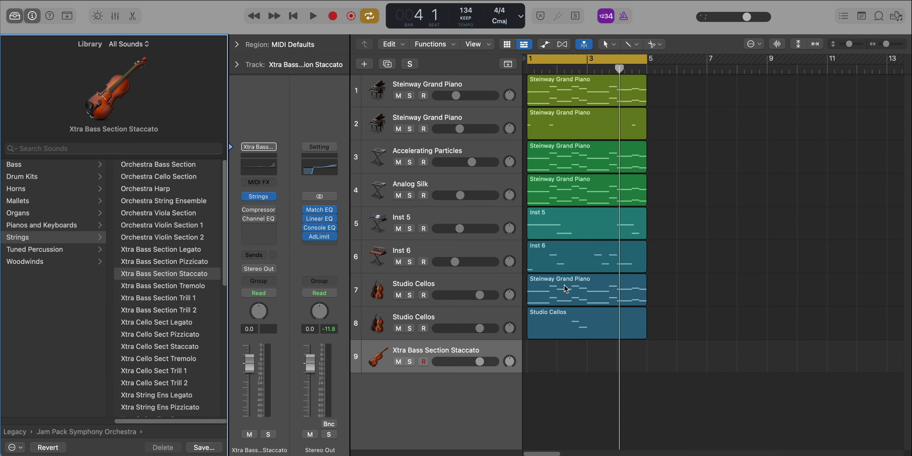
Copy the piano-chord region from the first Studio Cellos track to the Xtra Bass Section Staccato track and hide the Library
left_click_drag(565, 288, 562, 350)
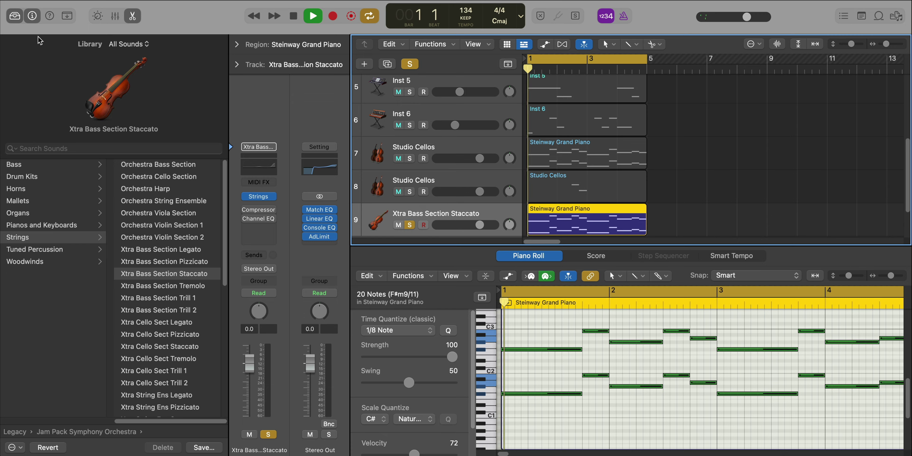
key("y")
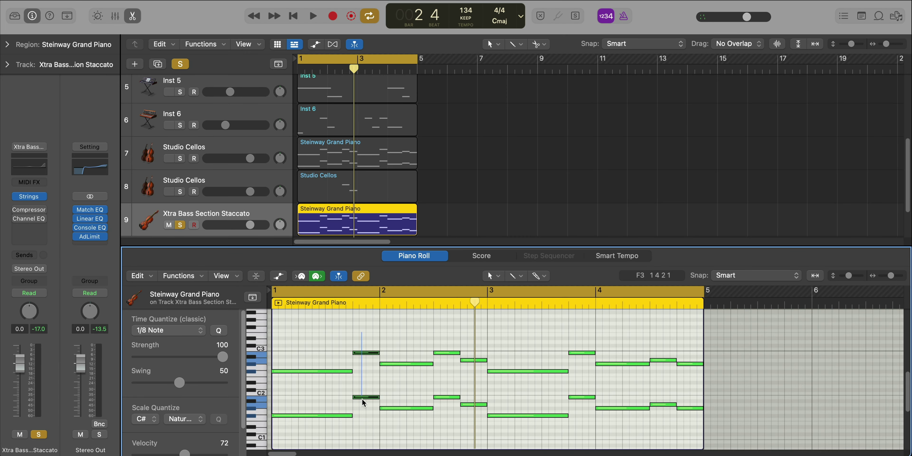
Mute all notes in the Xtra Bass Section Staccato region except the pairs starting on beat 1 of bars 1, 3 and 4
left_click_drag(362, 399, 363, 415)
key("ctrl+m")
left_click_drag(407, 334, 426, 441)
key("ctrl+m")
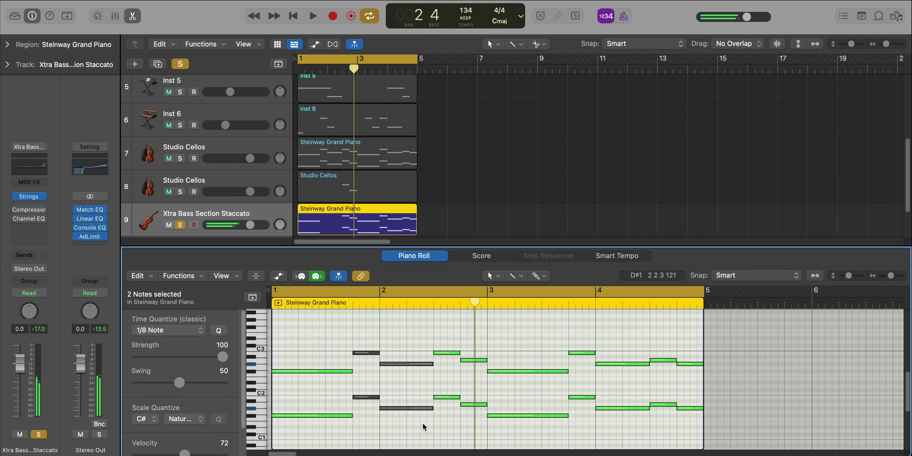
left_click_drag(434, 330, 487, 440)
key("ctrl+m")
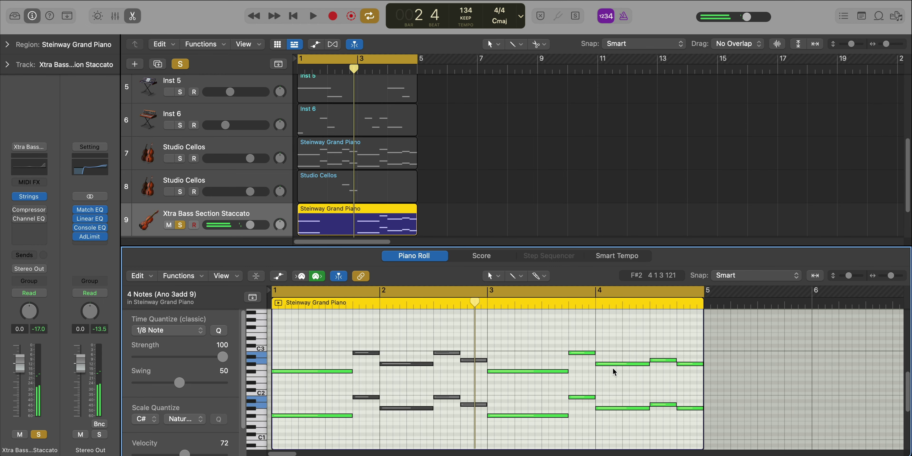
left_click_drag(569, 325, 591, 420)
key("ctrl+m")
left_click_drag(665, 340, 703, 430)
key("ctrl+m")
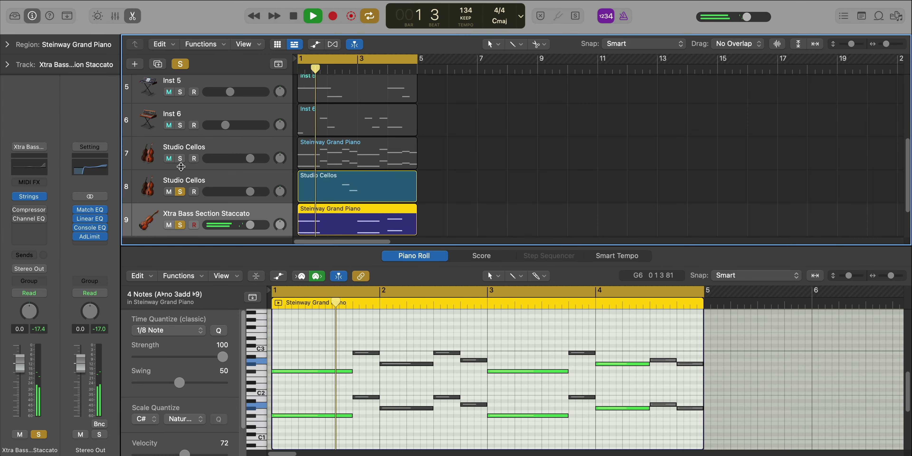
Solo the first Studio Cellos track alongside the staccato basses and lower the basses' Strings instrument cutoff to 57.4
left_click(180, 158)
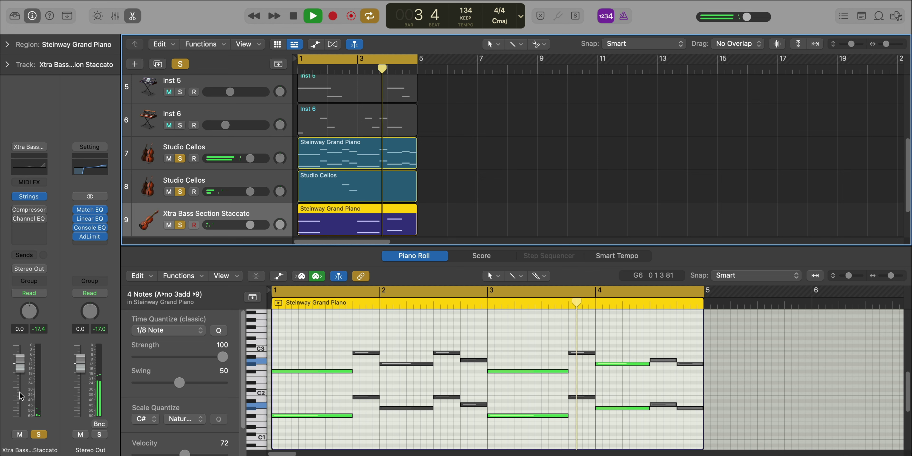
left_click(28, 197)
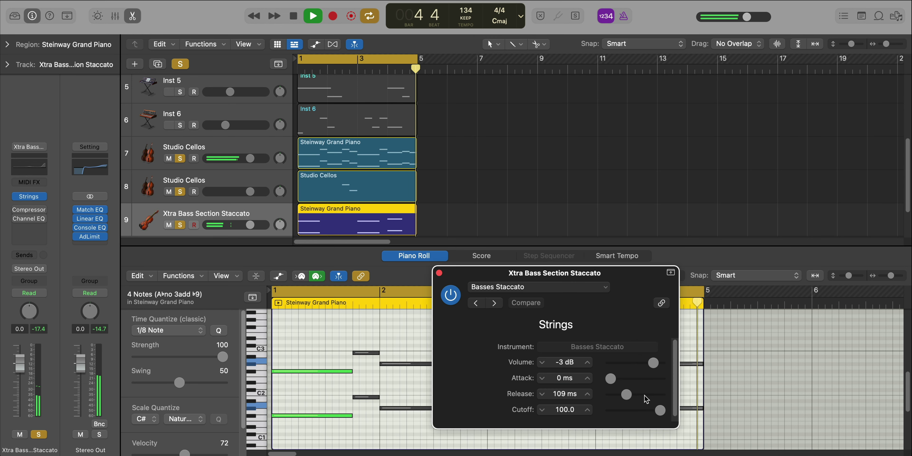
left_click_drag(660, 410, 644, 412)
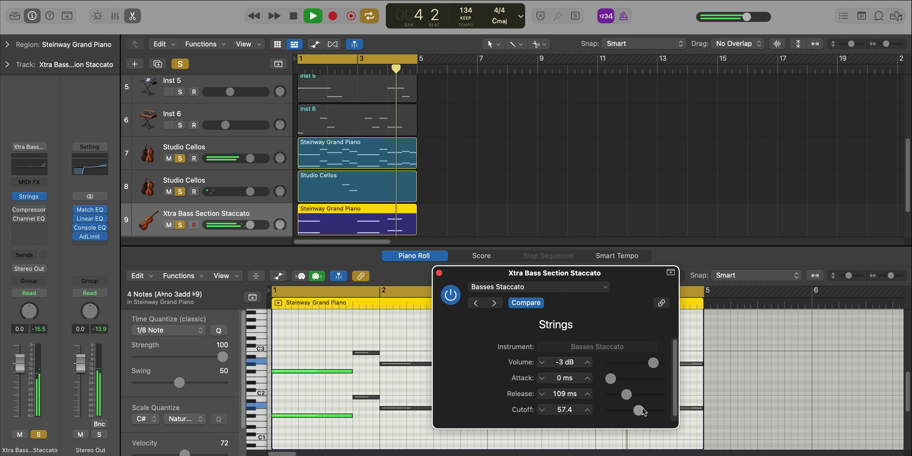
key("super+w")
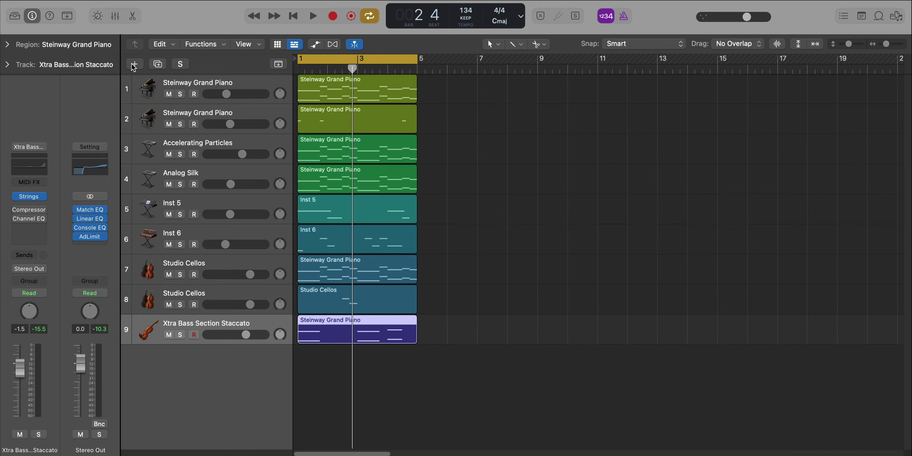
Add a tenth software instrument track and copy the Analog Silk track's region onto it
left_click(135, 66)
key("Return")
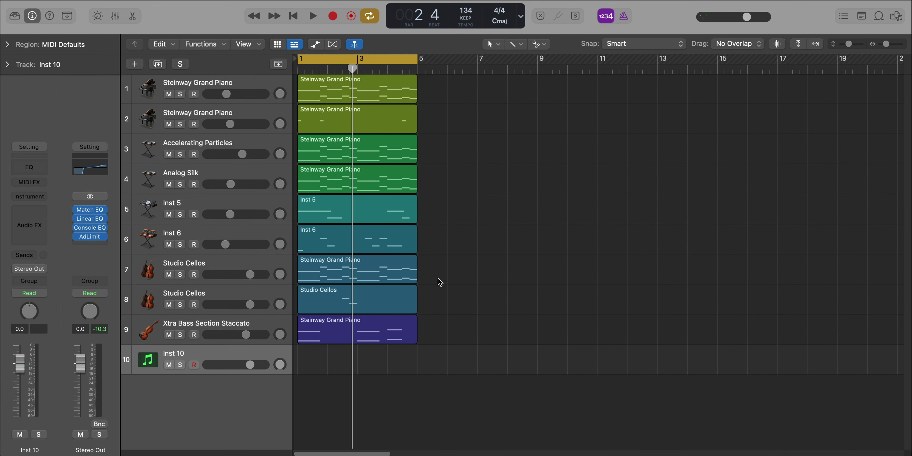
left_click_drag(336, 186, 332, 369, "alt")
Load the Liquid Synth Keys patch from the Library's Keyboards category onto the Inst 10 track
left_click(15, 16)
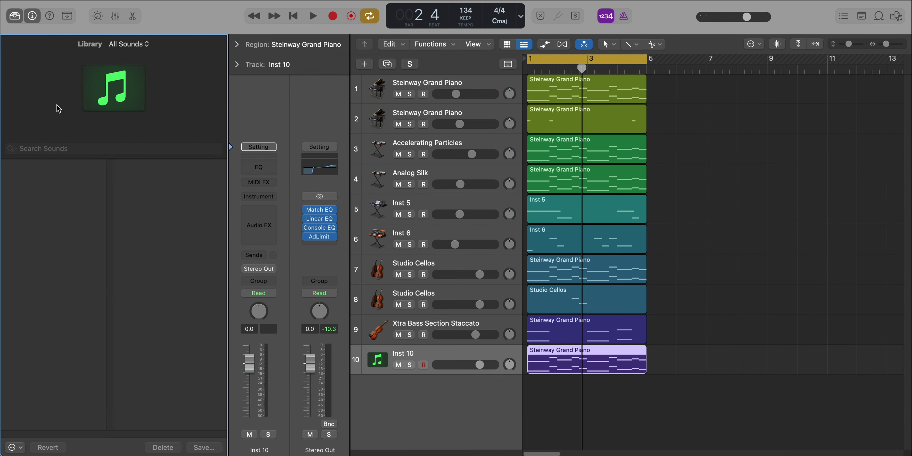
left_click(24, 241)
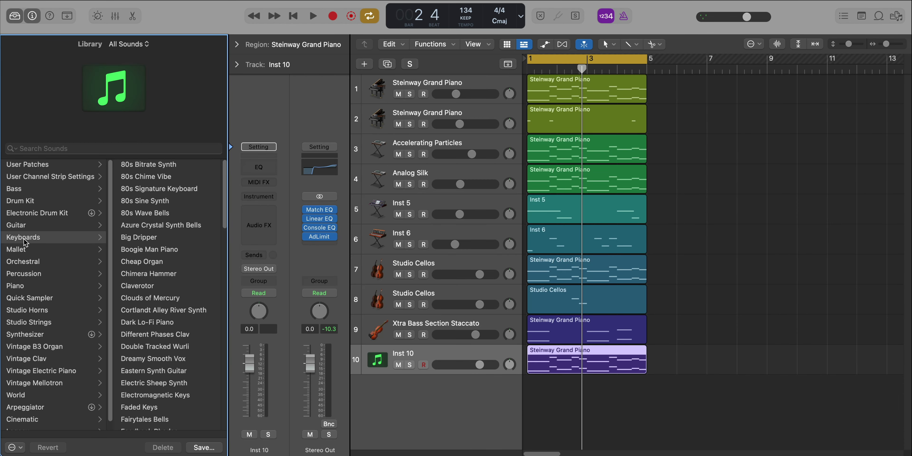
scroll(198, 356, "down", 5)
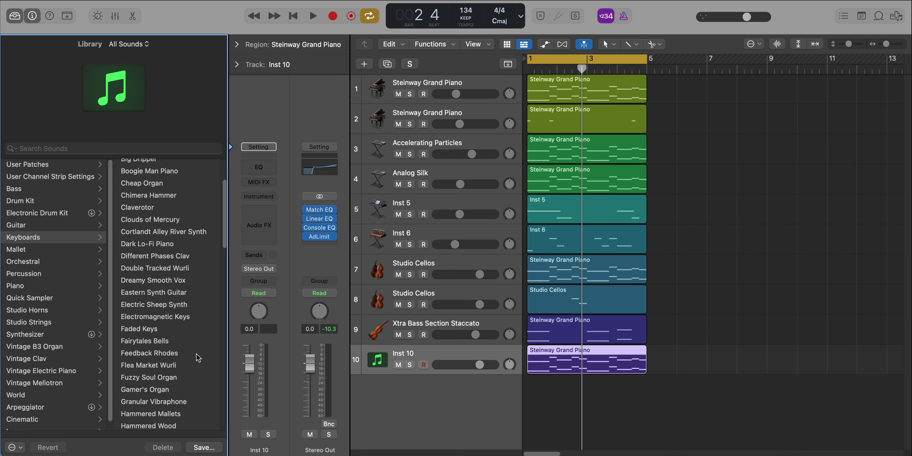
scroll(186, 354, "down", 7)
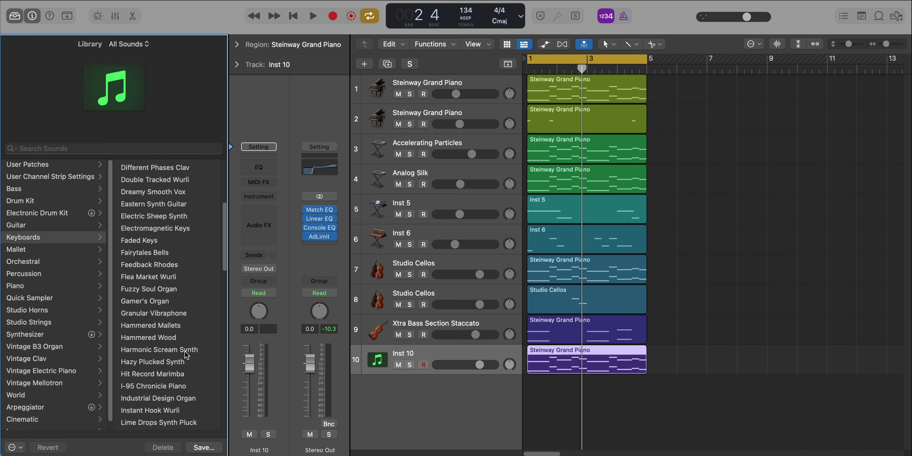
scroll(187, 355, "down", 1)
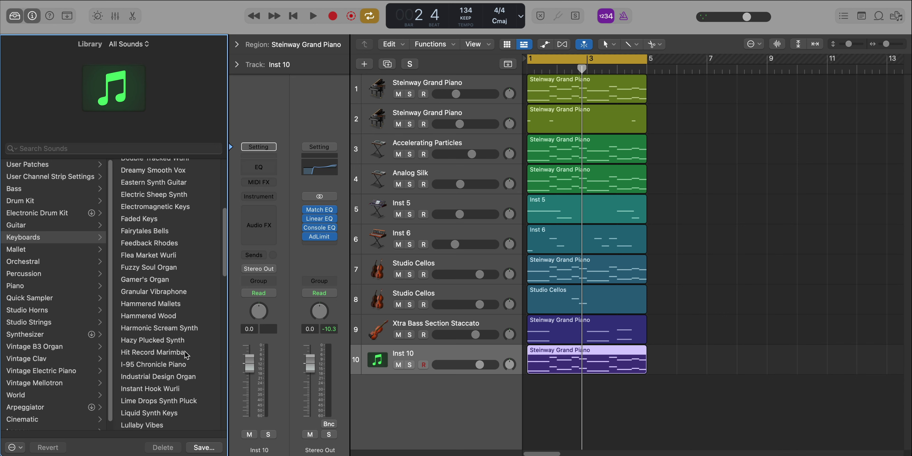
left_click(163, 413)
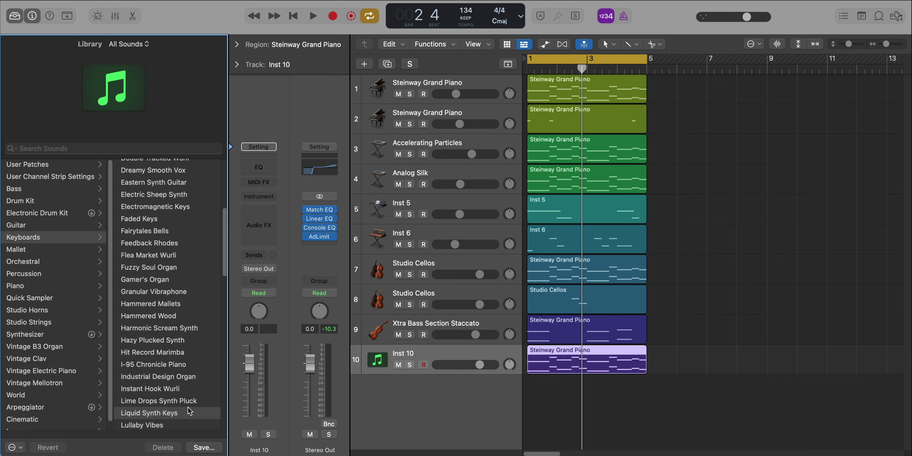
Solo the Liquid Synth Keys track, play the loop to audition it, and hide the Library
left_click(409, 365)
key("space")
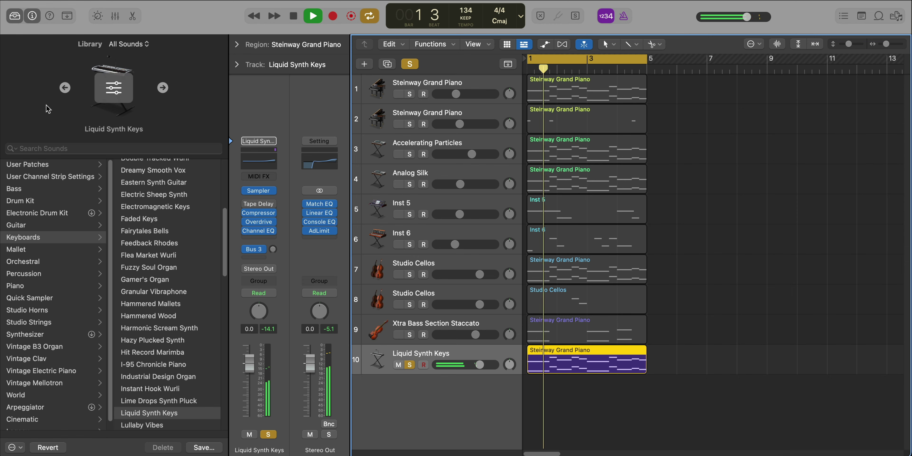
left_click(15, 15)
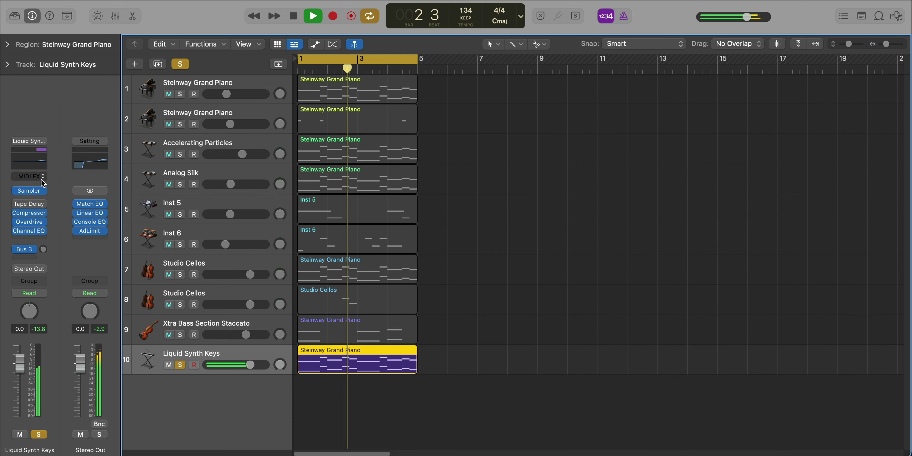
Set the Liquid Synth Keys Sampler's Env 1 Amp decay to 46 ms, adjust its amp volume, and lower the track to -16.2 dB
left_click(33, 191)
key("space")
left_click_drag(730, 302, 517, 50)
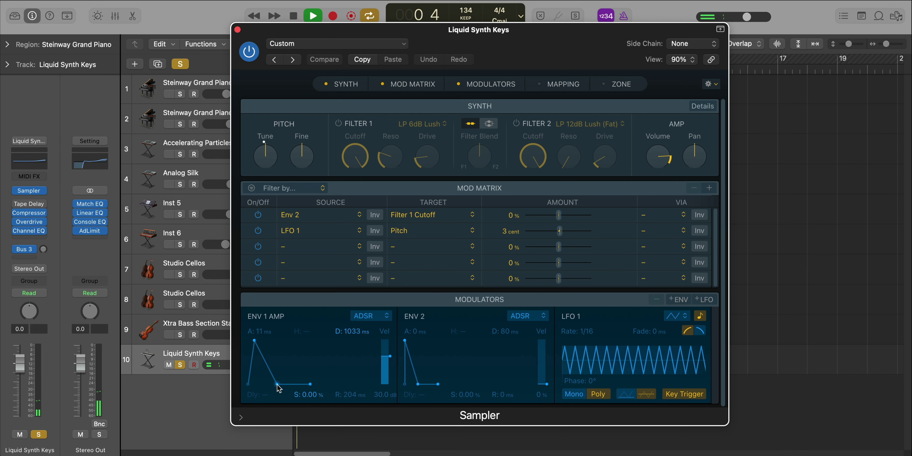
left_click_drag(277, 384, 273, 383)
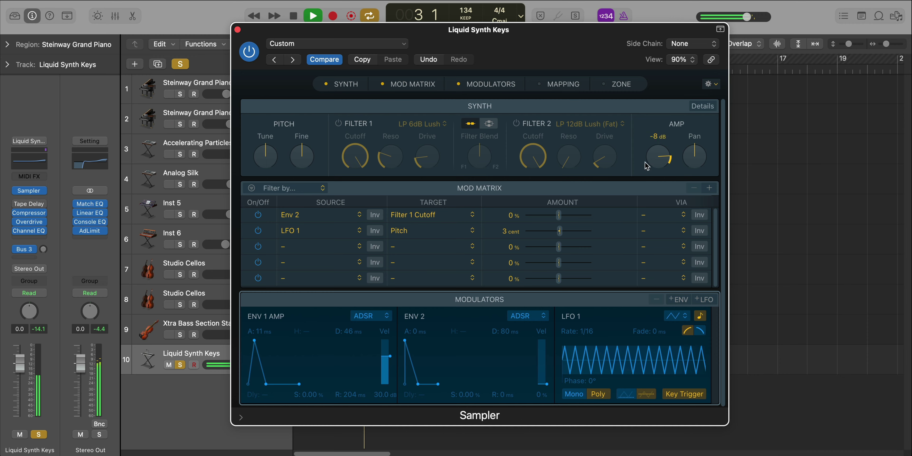
left_click_drag(646, 167, 656, 169)
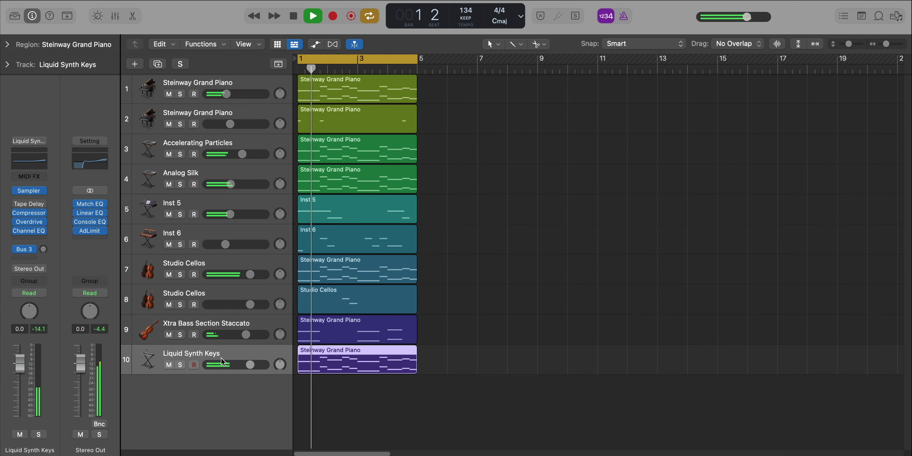
left_click_drag(236, 367, 224, 364)
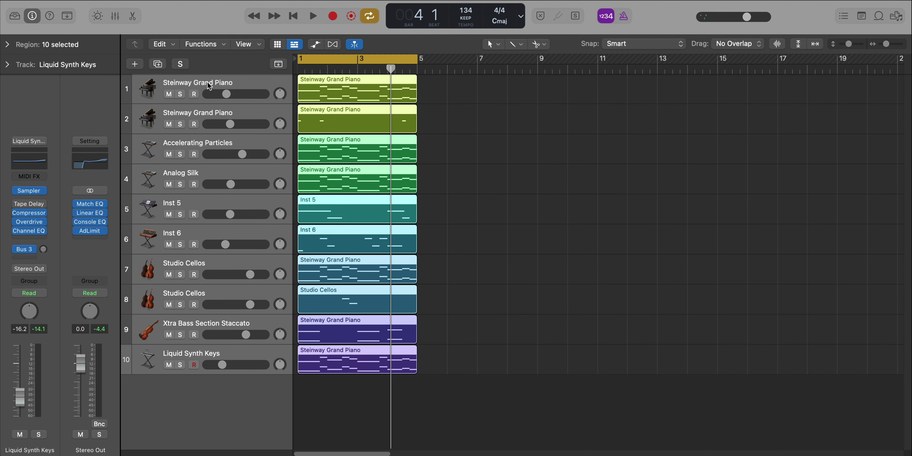
Group all ten tracks into a summing track stack and add a Channel EQ to the stack
key("super+shift+d")
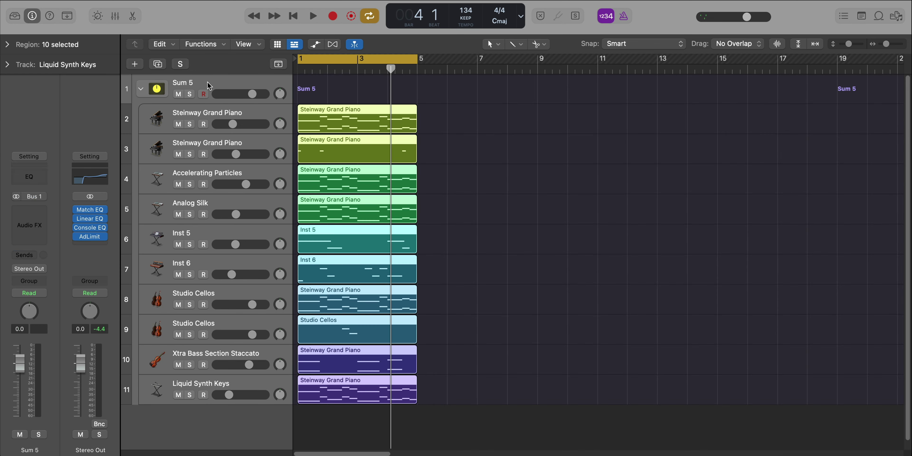
left_click(31, 176)
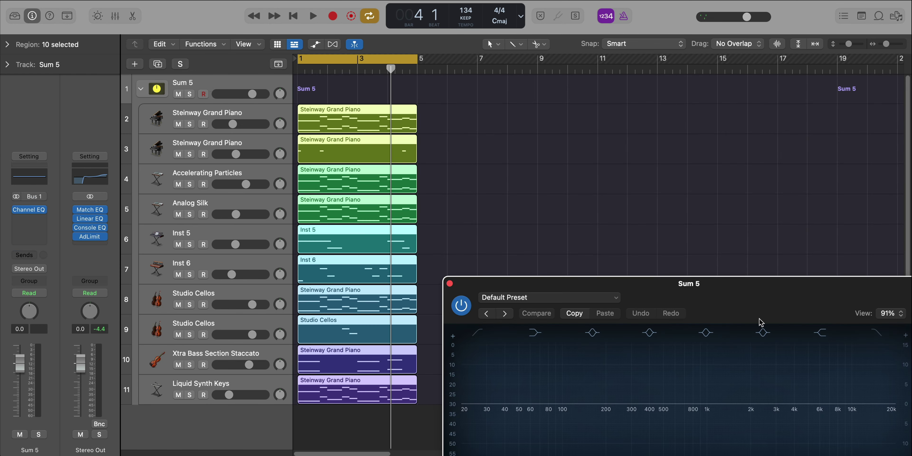
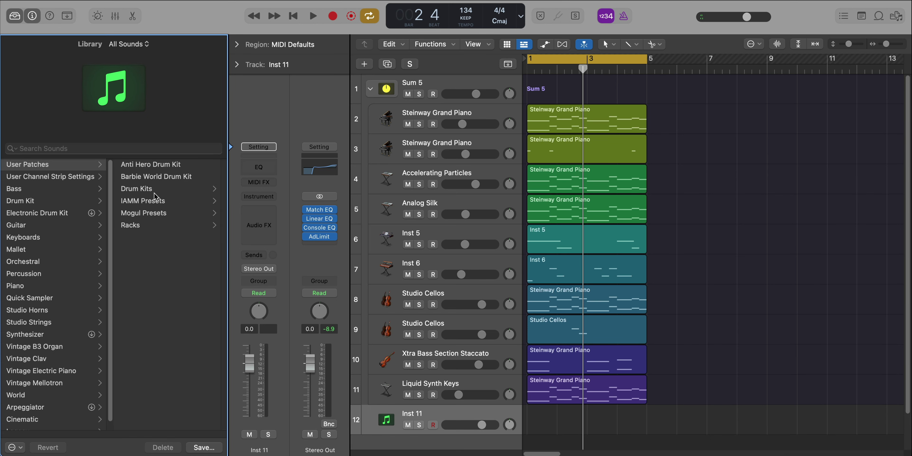
Load the rodeo dr Drum Kit patch from the user Drum Kits onto the Inst 11 track and expand its stack
left_click(152, 193)
scroll(167, 286, "down", 15)
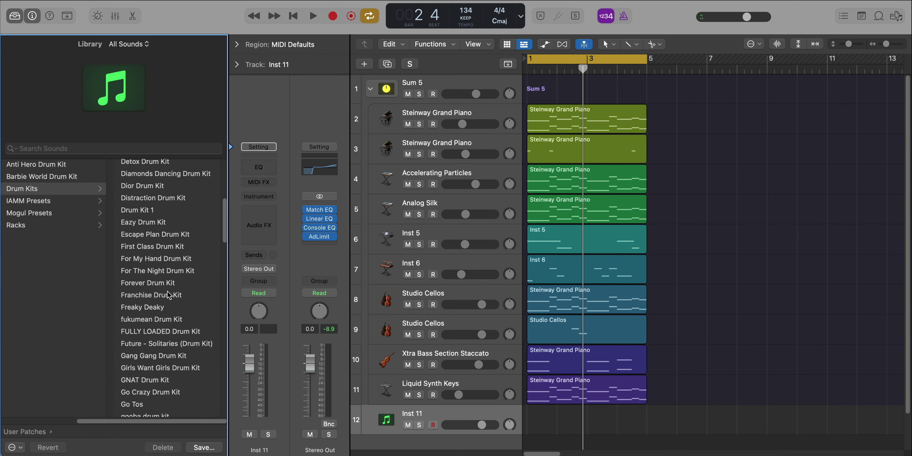
scroll(168, 296, "down", 10)
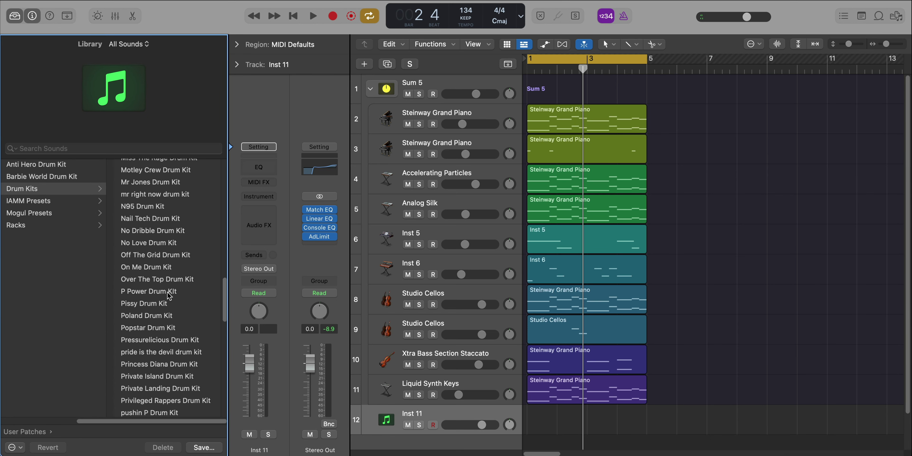
scroll(172, 339, "down", 1)
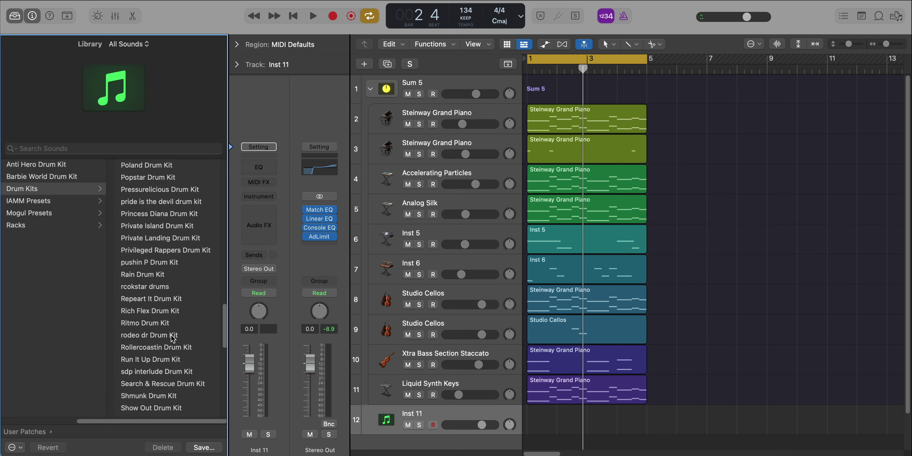
left_click(158, 335)
left_click(14, 22)
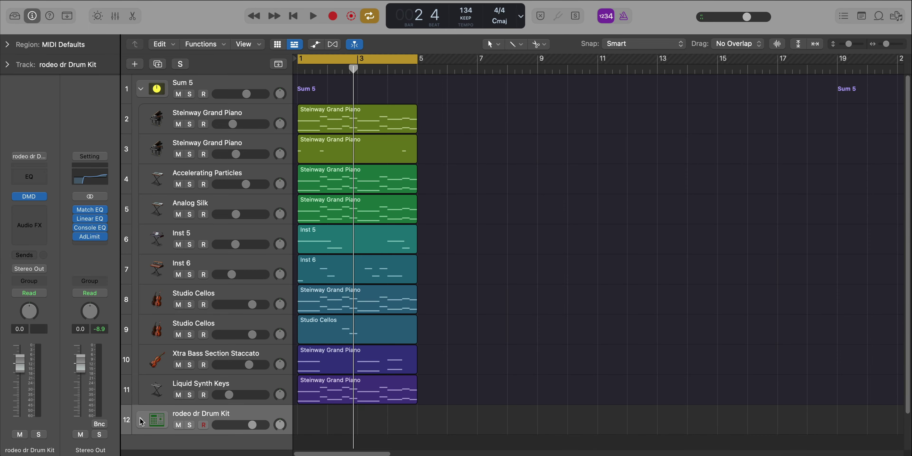
left_click(141, 421)
scroll(412, 400, "down", 3)
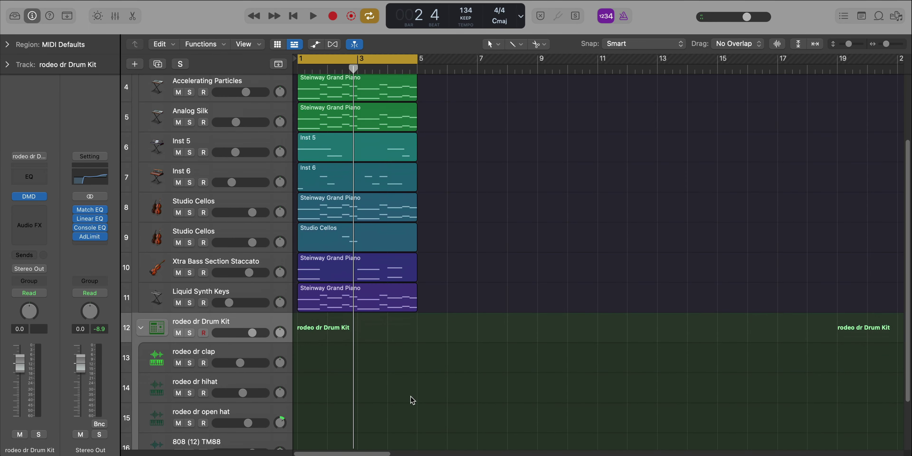
Create a 32-step pattern region on the rodeo dr clap track with hits on steps 9, 19 and 25
right_click(326, 352)
left_click(340, 369)
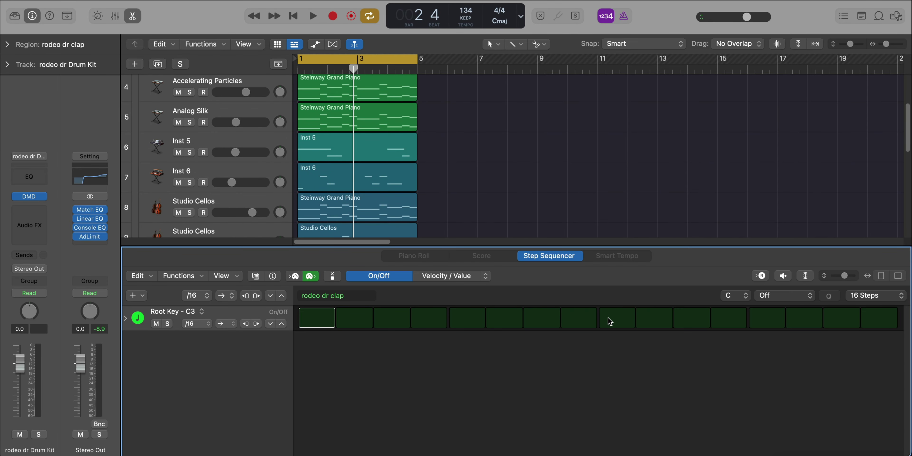
left_click(855, 297)
left_click(864, 317)
key("space")
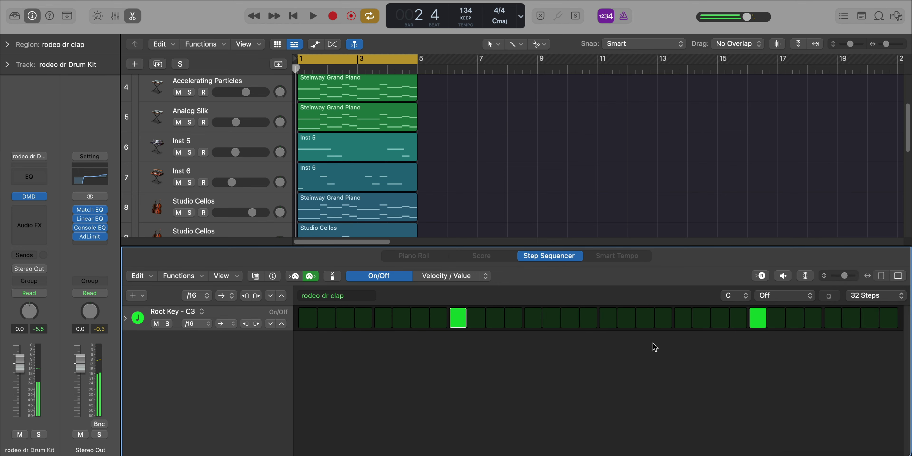
left_click(641, 325)
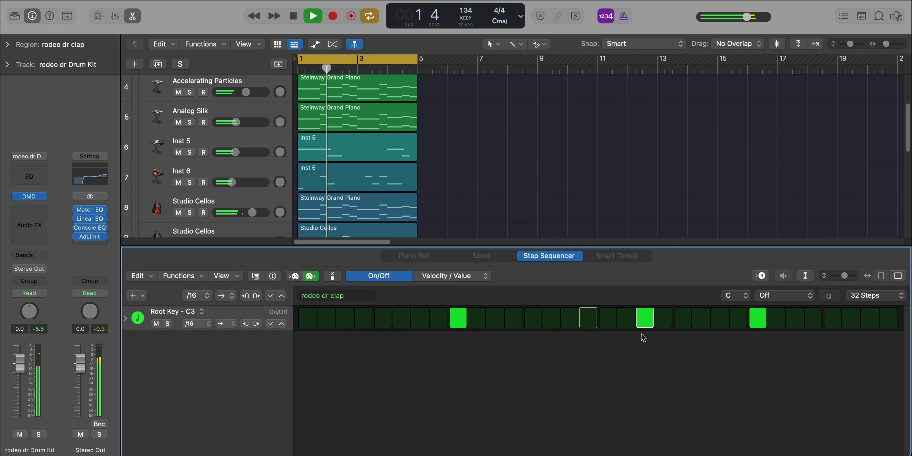
Lower the rodeo dr clap track's volume to -9.6 dB
key("x")
key("x")
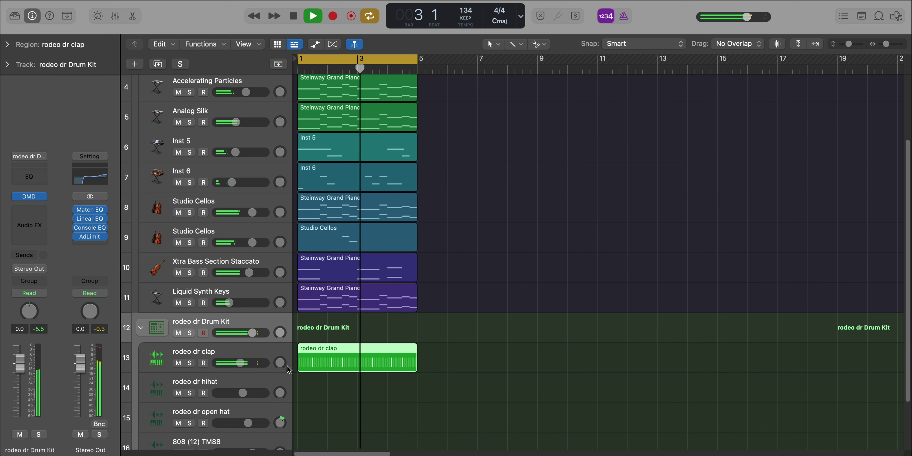
left_click_drag(236, 366, 232, 367)
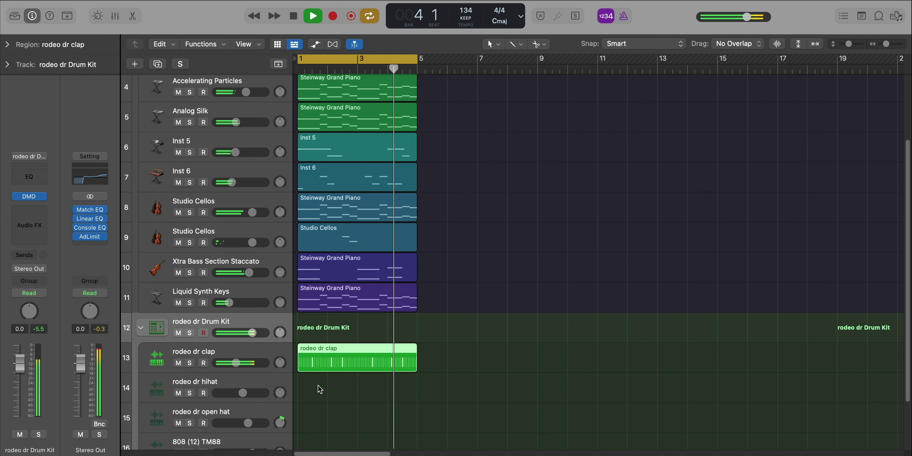
Create a pattern region on the rodeo dr hihat track, set its row step rate to /8, and turn on all 16 steps
left_click(307, 389)
right_click(307, 389)
left_click(333, 405)
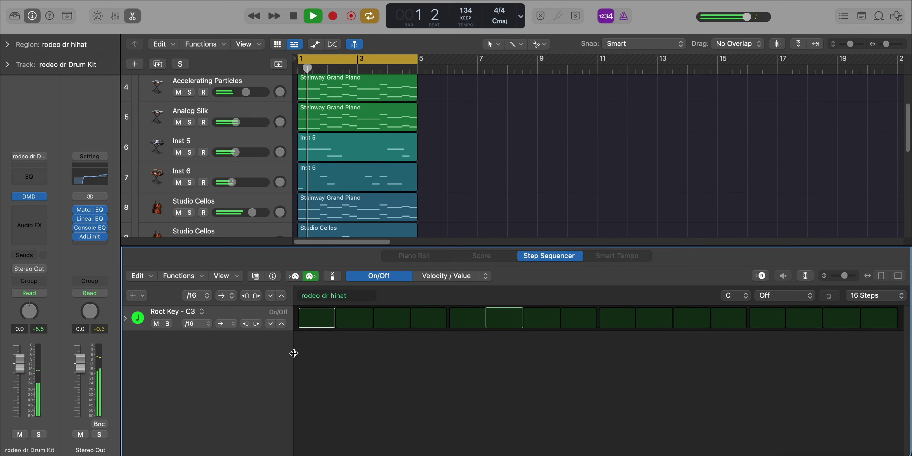
left_click(186, 322)
left_click(194, 314)
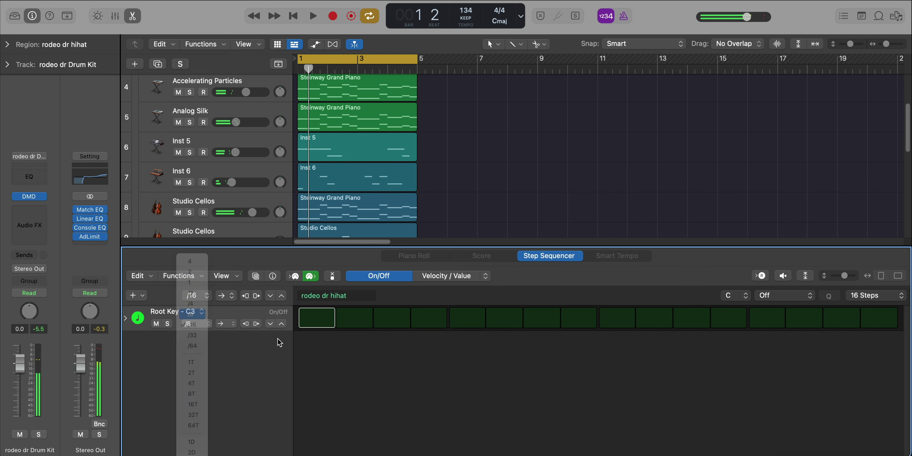
left_click(282, 323)
key("space")
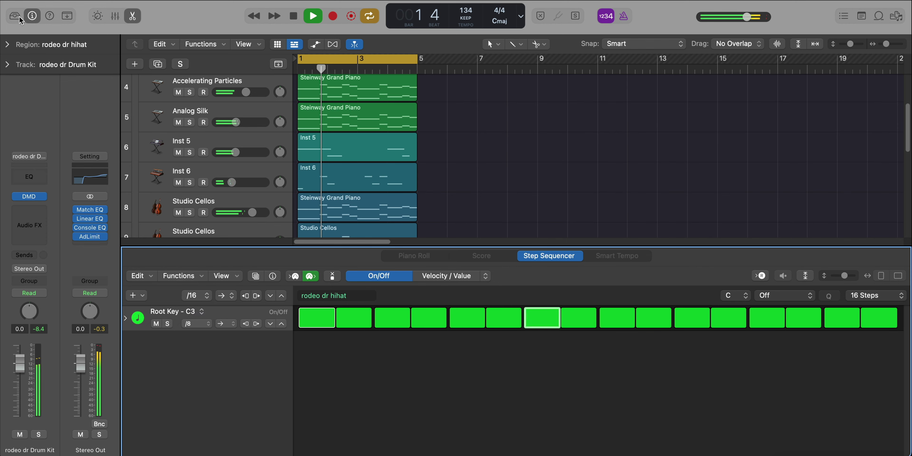
Extend the hi-hat pattern to 32 steps, set step 10 to repeat 4 times, and audition the roll
key("y")
left_click(865, 296)
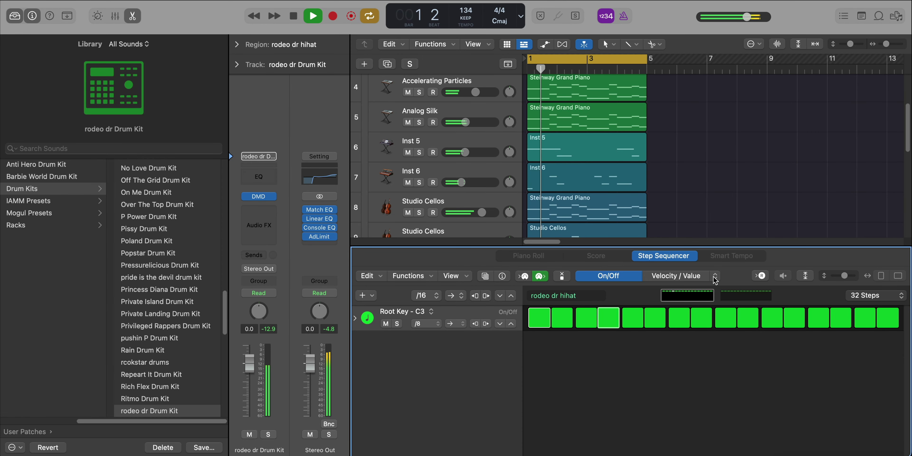
left_click(714, 279)
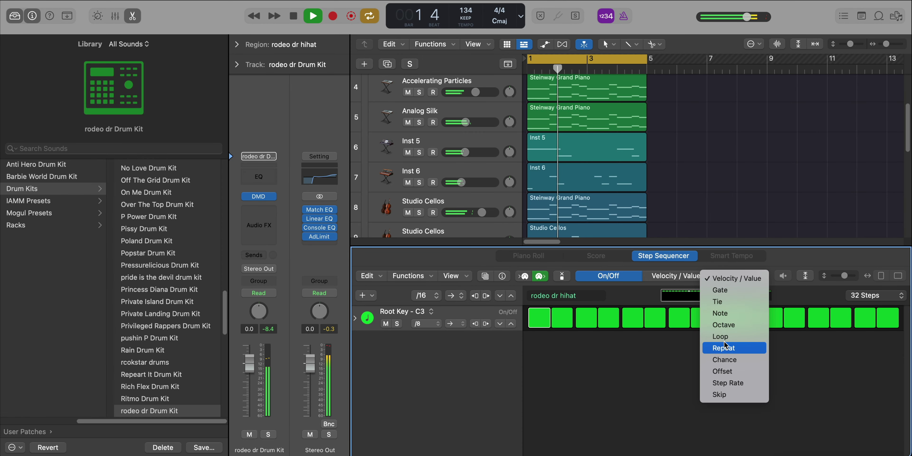
left_click(735, 346)
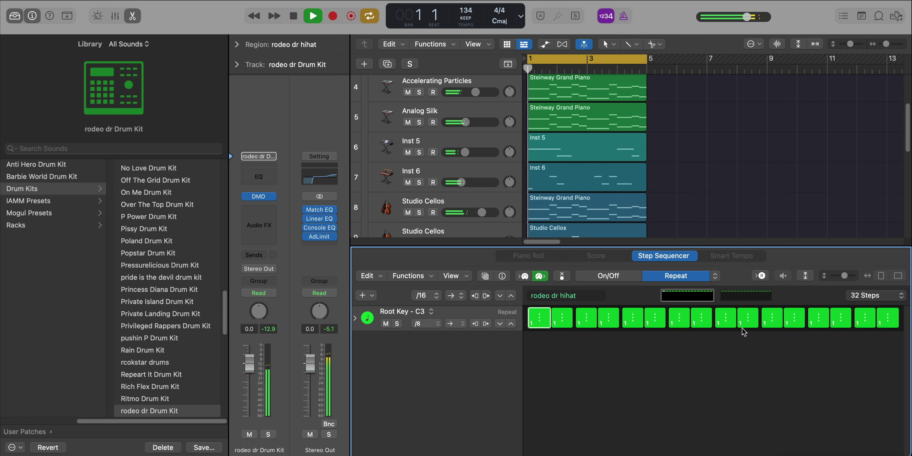
left_click_drag(745, 328, 745, 327)
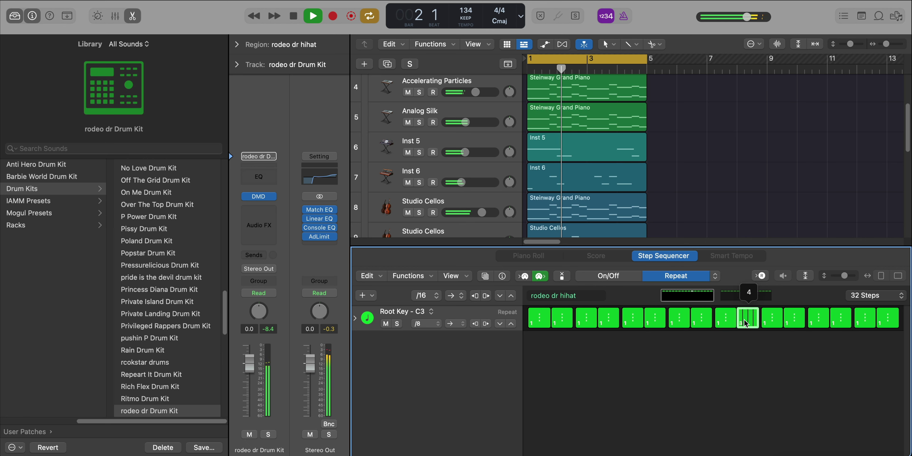
key("space")
key("space")
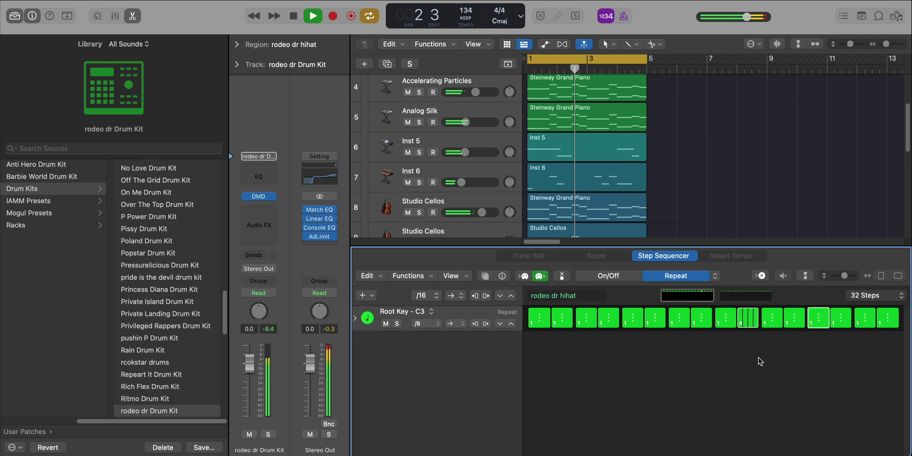
key("space")
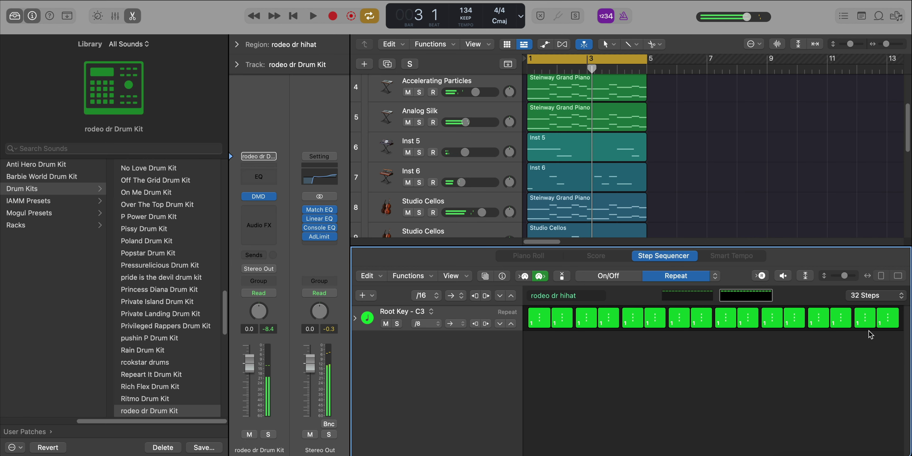
Switch the hi-hat pattern to 16 steps and back to 32 to copy its first half, with 3 repeats on the last step
left_click(899, 297)
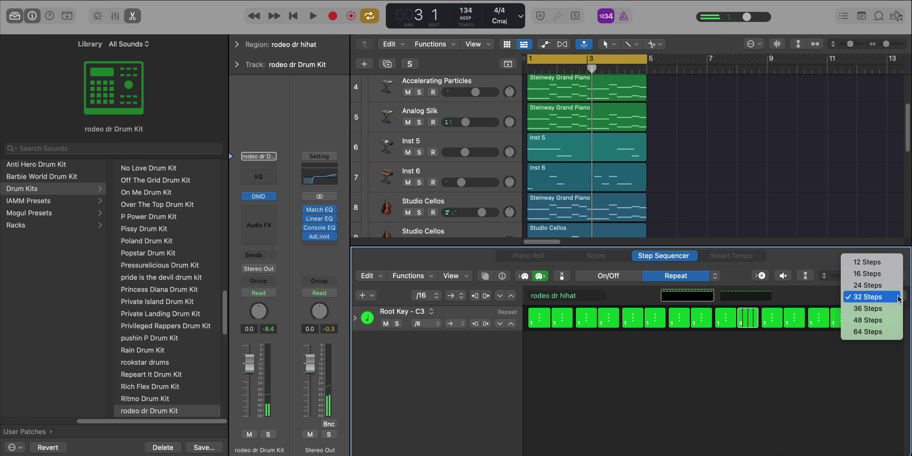
left_click(875, 274)
left_click(883, 297)
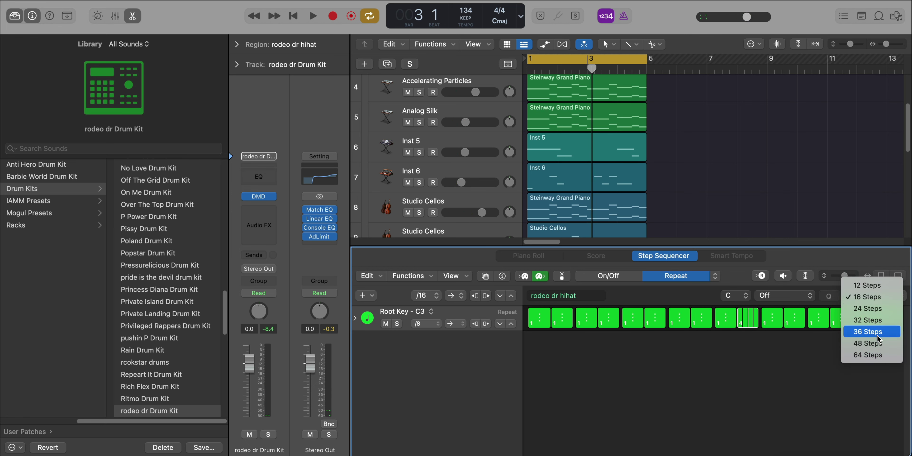
left_click(879, 321)
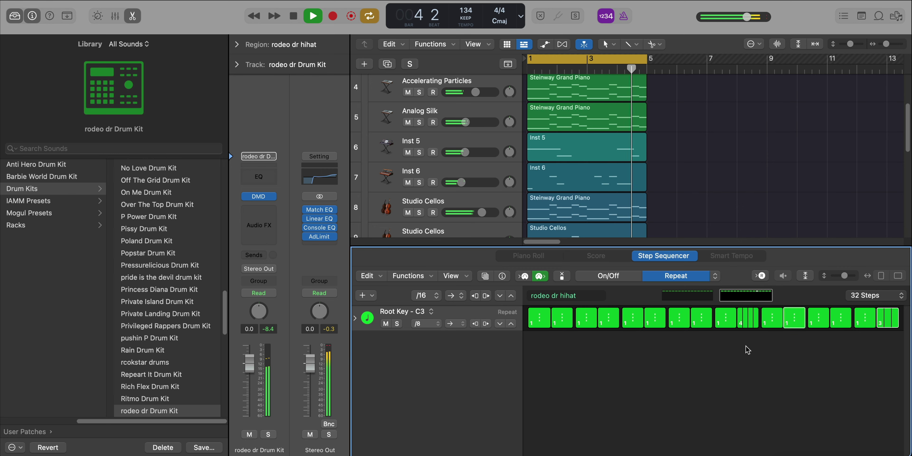
key("x")
key("x")
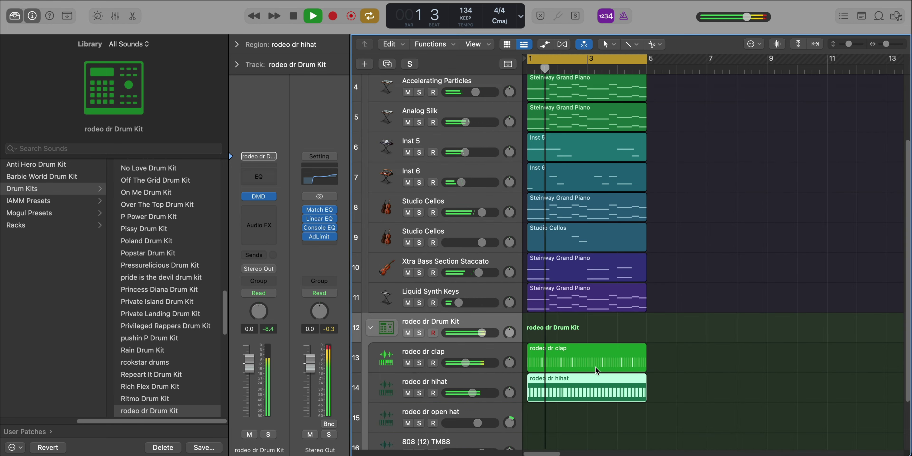
Create a 32-step pattern region on the rodeo dr open hat track with a single hit on step 23
key("space")
left_click(545, 418)
right_click(545, 418)
left_click(574, 419)
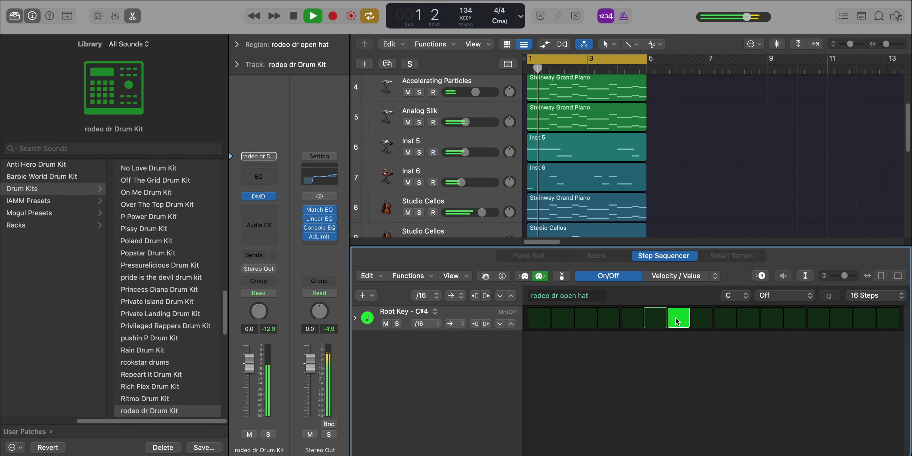
left_click(876, 299)
left_click(857, 321)
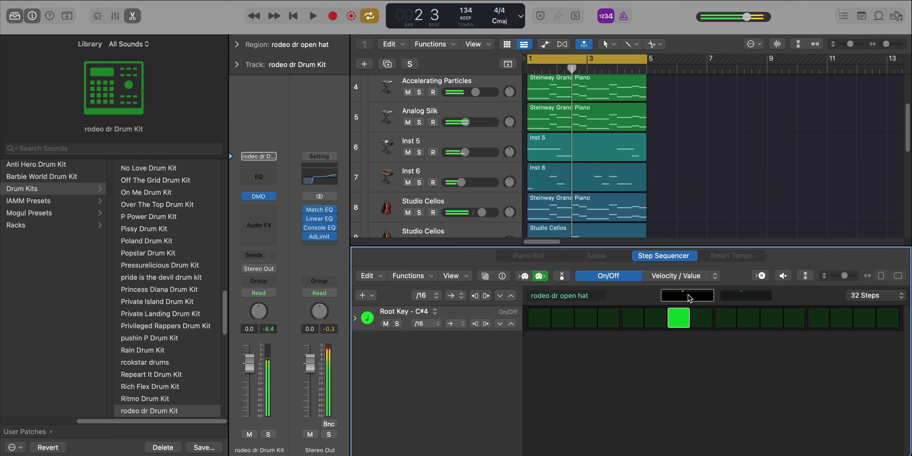
key("space")
left_click(14, 15)
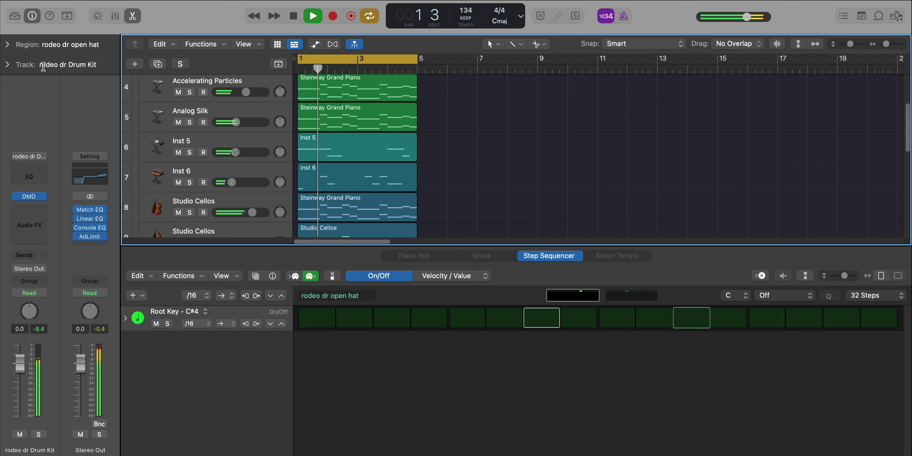
key("x")
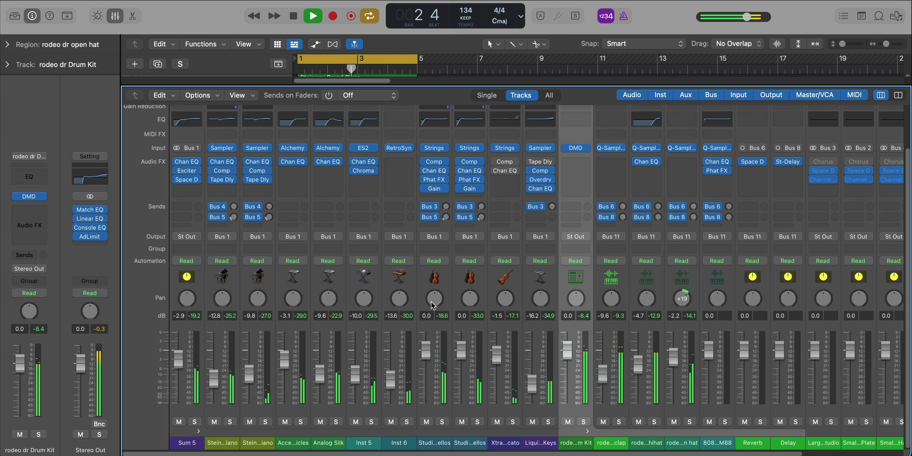
key("x")
scroll(481, 366, "down", 3)
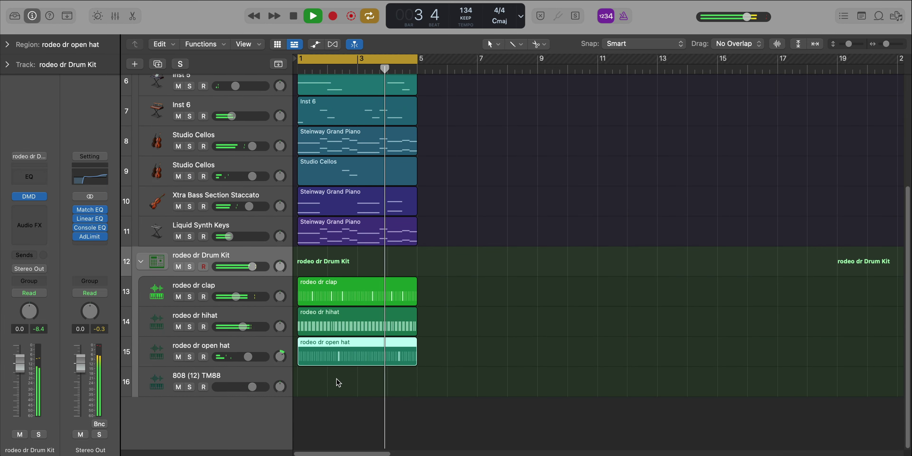
Create a MIDI region on the 808 (12) TM88 track with same-pitch notes on beats 1 and 4 of bar 1
key("space")
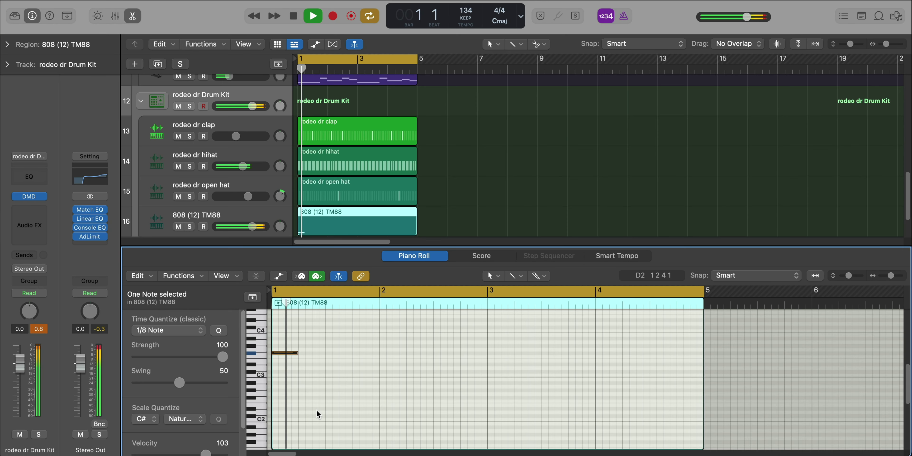
key("space")
key("space")
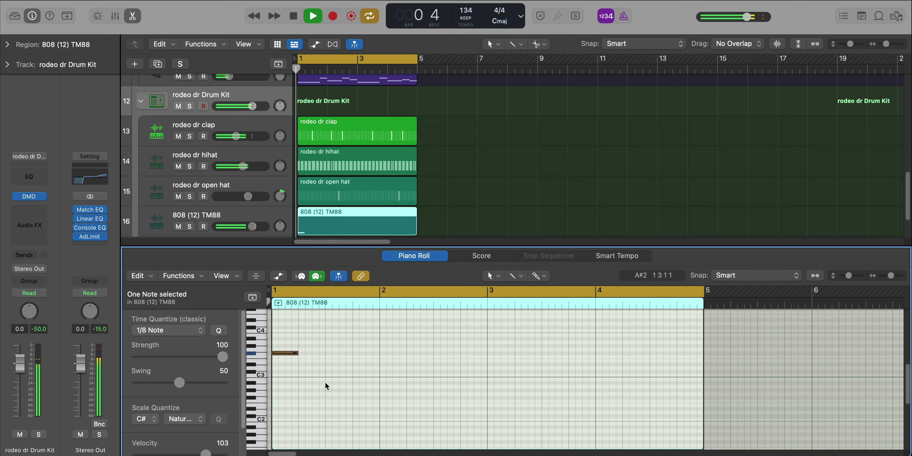
left_click(355, 353)
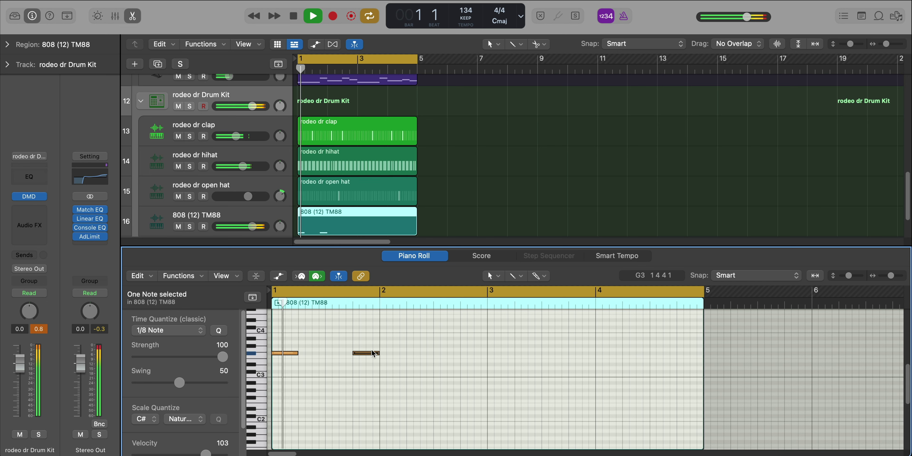
Shorten the 808 note on beat 4 of bar 1 to an eighth note and follow it with a higher eighth note
key("space")
mouse_move(379, 351)
left_mouse_down()
mouse_move(365, 352)
mouse_move(373, 347)
left_mouse_up()
left_click(368, 349, "super")
key("space")
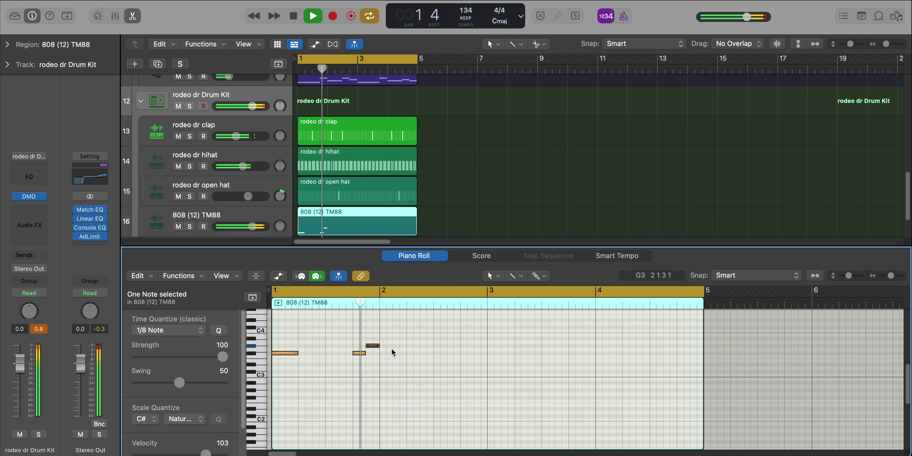
Add an 808 eighth note on beat 2 of bar 2, followed by a much lower eighth note on the offbeat
key("space")
left_click(408, 346, "super")
key("space")
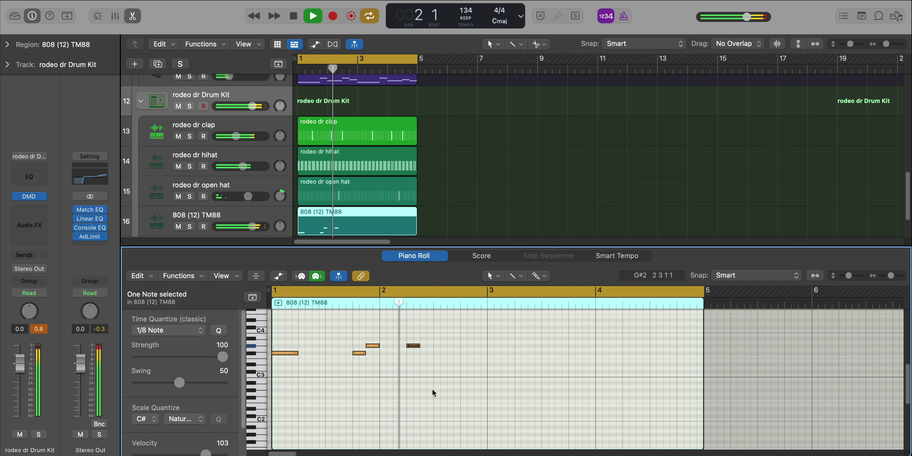
key("space")
left_click(422, 380, "super")
key("space")
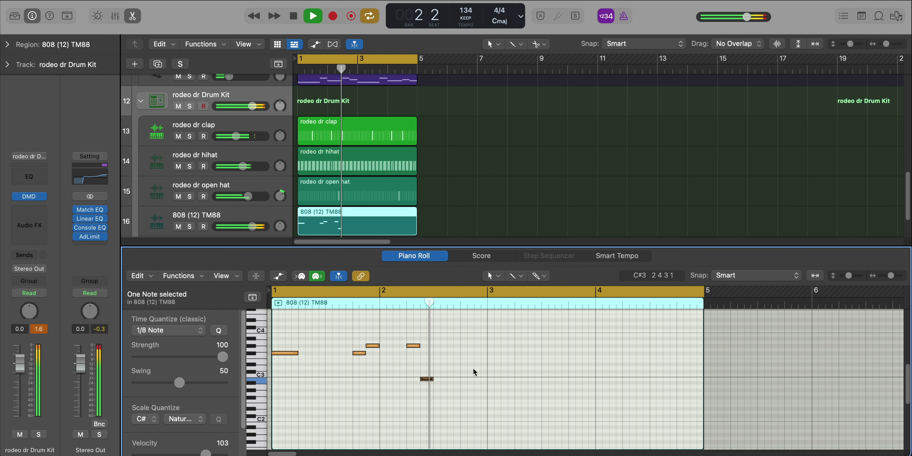
Add two descending 808 eighth notes on beat 4 of bar 2, the second one an A#3
left_click(467, 334, "super")
key("space")
left_click(479, 338, "super")
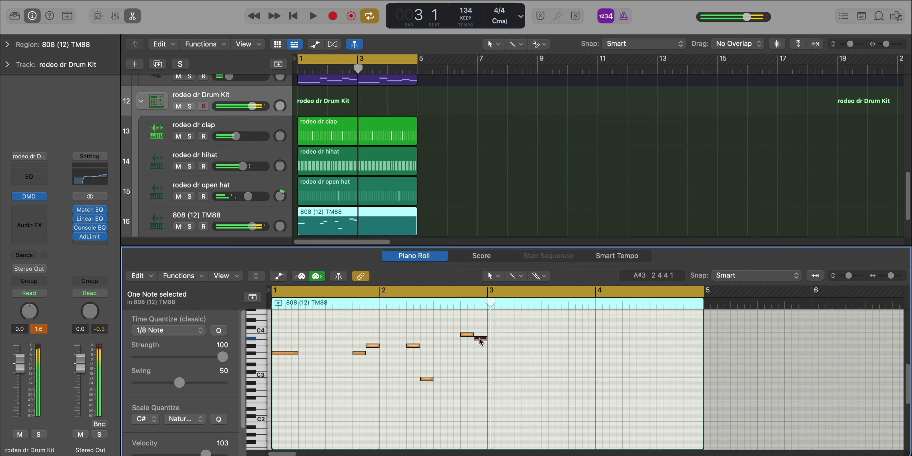
Lower the last 808 note of bar 2 by a semitone and add an F#3 eighth note on beat 1 of bar 3
left_click_drag(480, 339, 481, 343)
key("space")
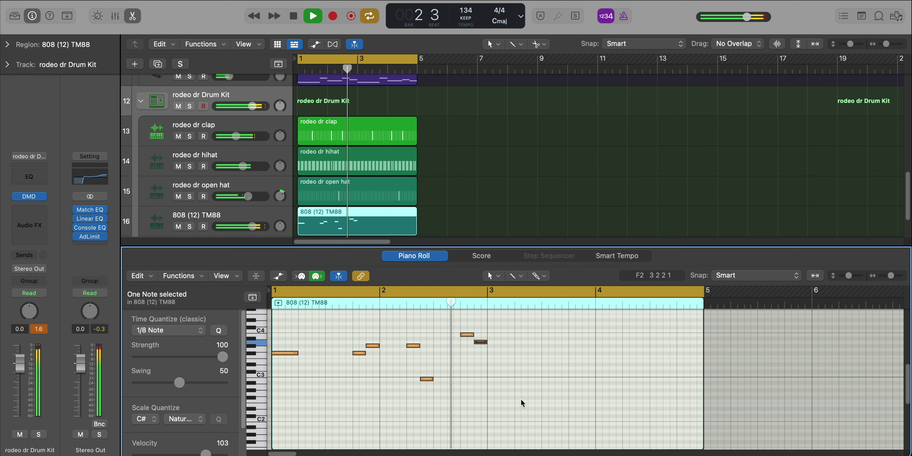
left_click(492, 350, "super")
left_click_drag(492, 349, 506, 360)
Loop bars 3 and 4 and add a low F#2 808 eighth note on the offbeat of beat 2 in bar 3
left_click_drag(488, 291, 703, 299)
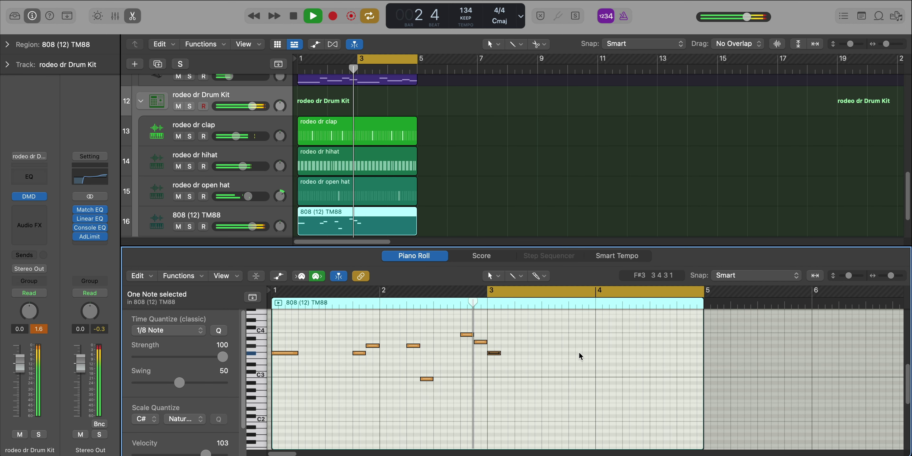
left_click(534, 401, "super")
left_click_drag(534, 402, 535, 398)
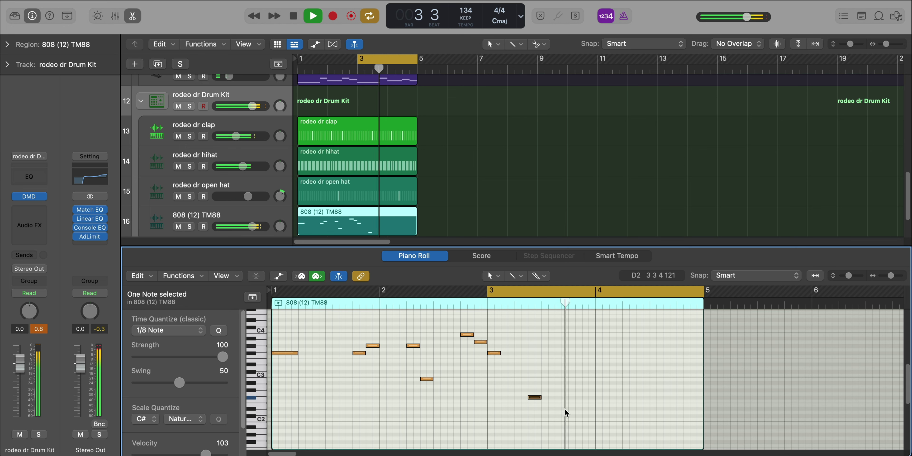
key("space")
key("space")
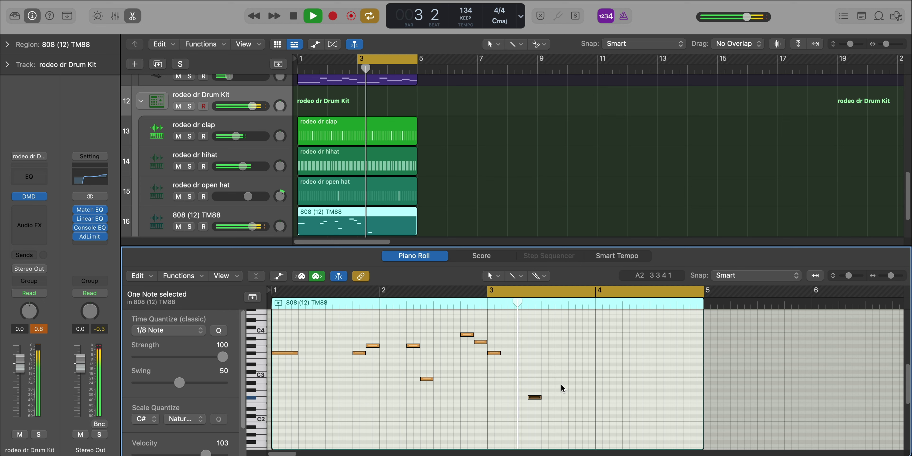
key("space")
Add two descending 808 eighth notes, A3 and G#3, on beat 4 of bar 3
left_click(548, 342, "super")
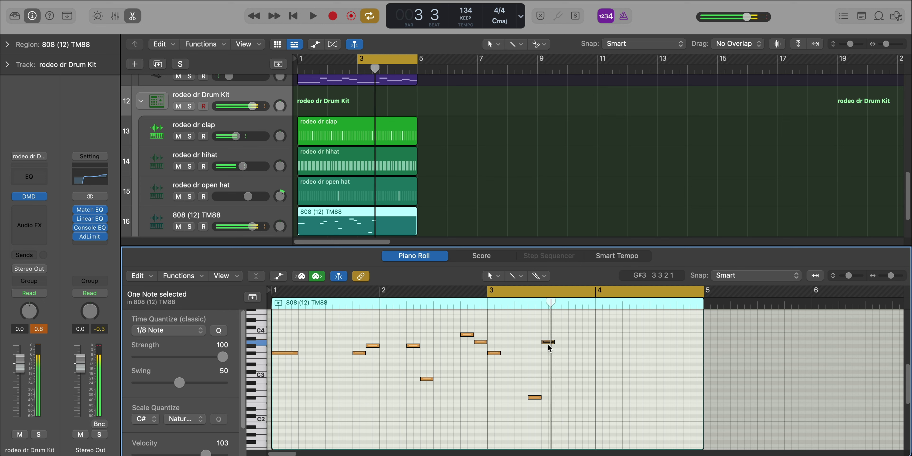
left_click_drag(548, 344, 576, 342)
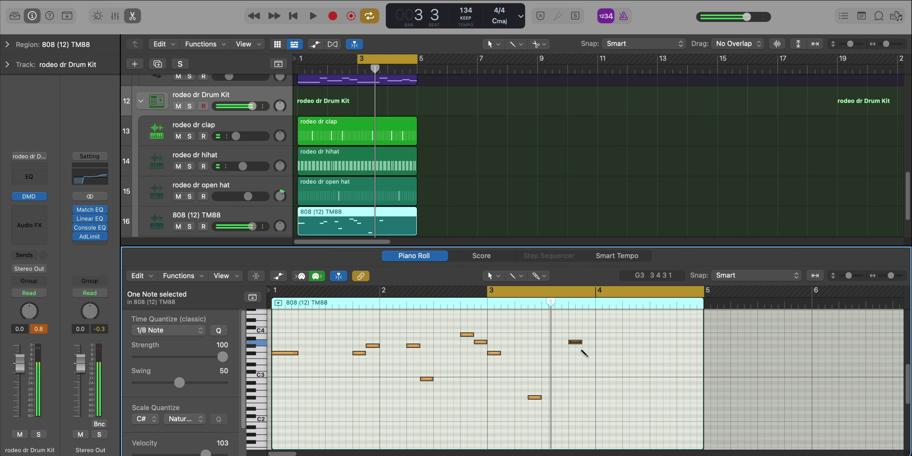
double_click(585, 345)
key("space")
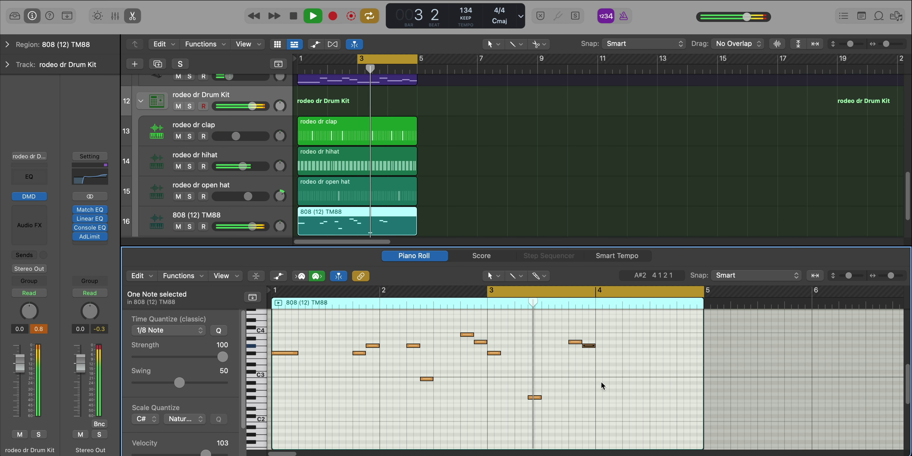
Add descending A#3 and A3 808 eighth notes on beat 2 of bar 4, plus an A3 eighth note on beat 4
double_click(609, 338)
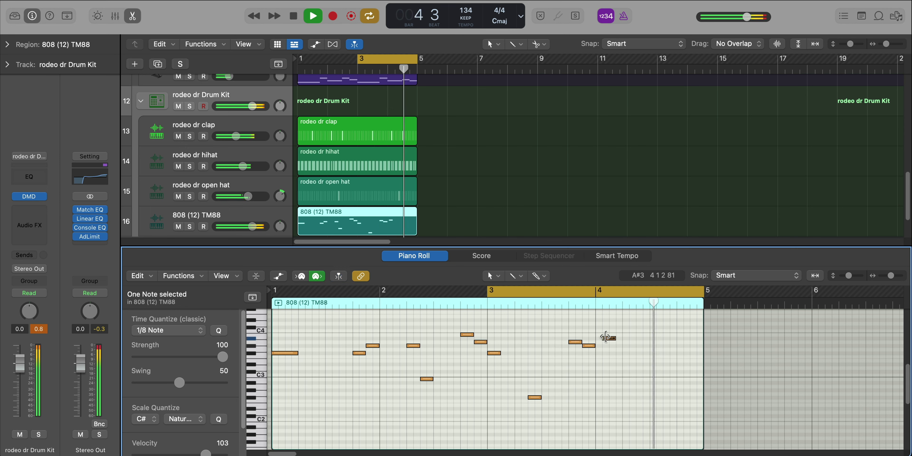
key("space")
left_click_drag(610, 341, 630, 341)
key("space")
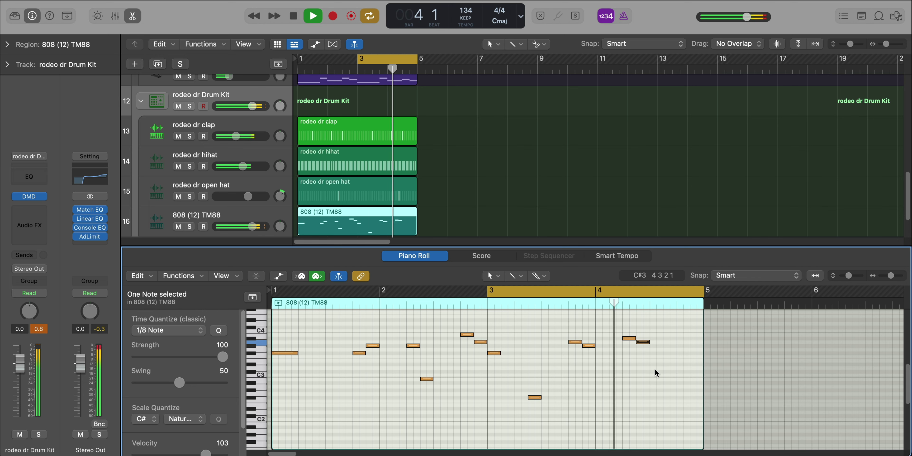
left_click(684, 341)
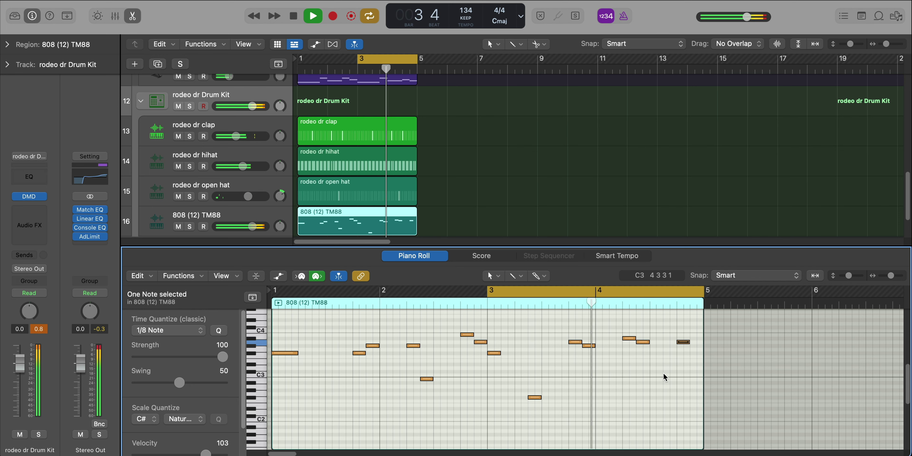
Loop only bar 4 and set the 808 region's time quantize value to 1/16 Triplet (1/24)
scroll(665, 376, "up", 5)
key("space")
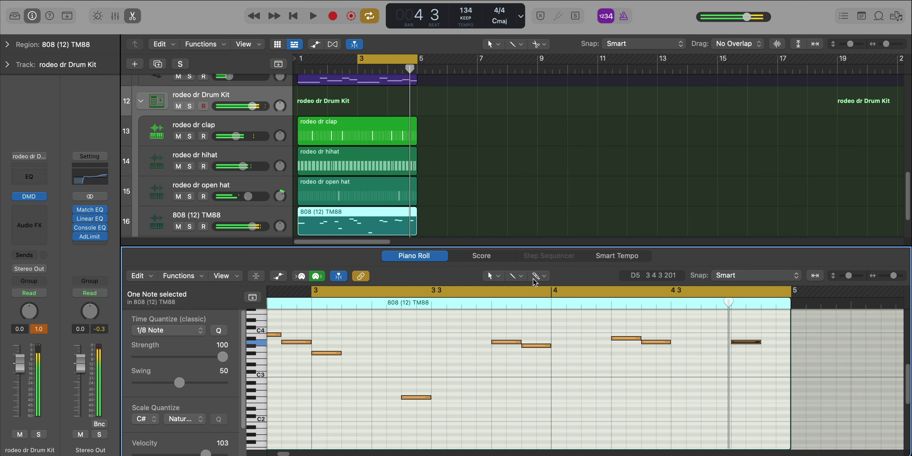
left_click_drag(558, 291, 791, 303)
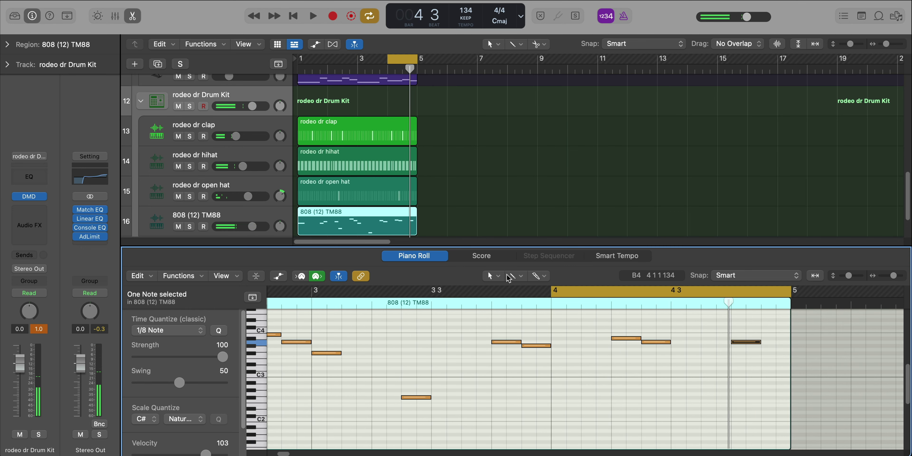
left_click(170, 331)
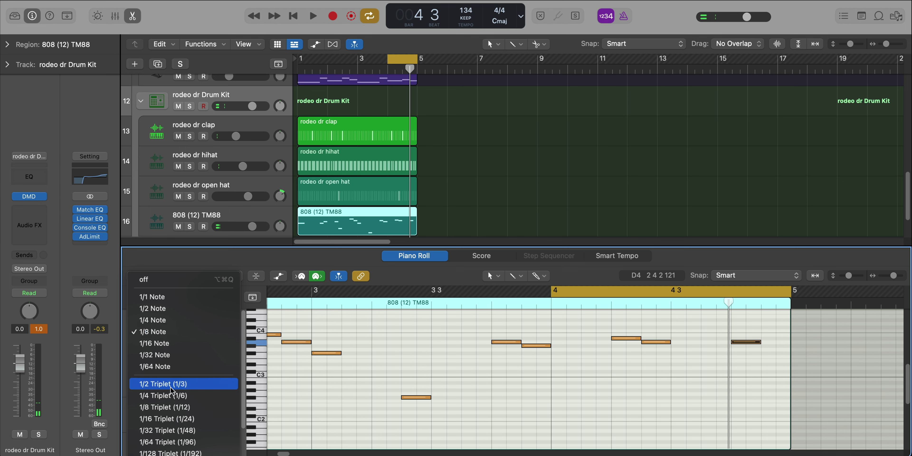
left_click(178, 421)
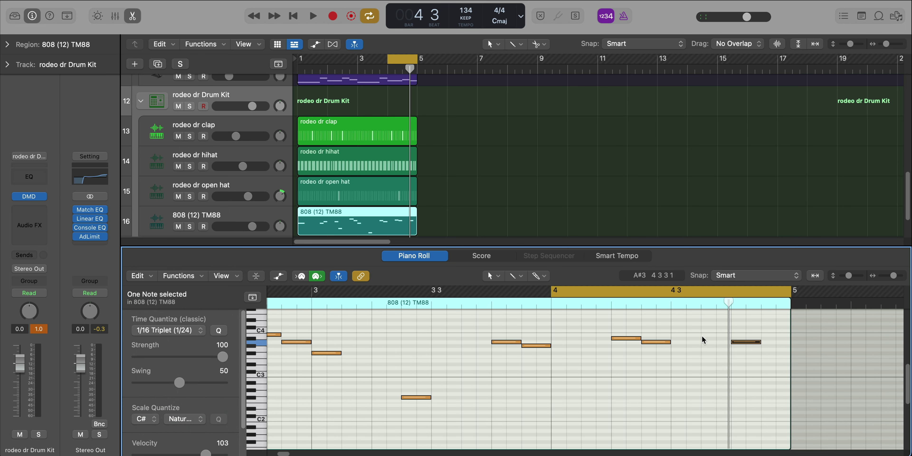
Insert three 1/16 triplet 808 notes directly before beat 4 of bar 4 and raise them a semitone to A#3
mouse_move(703, 341)
left_mouse_down()
mouse_move(724, 342)
mouse_move(700, 333)
left_mouse_up()
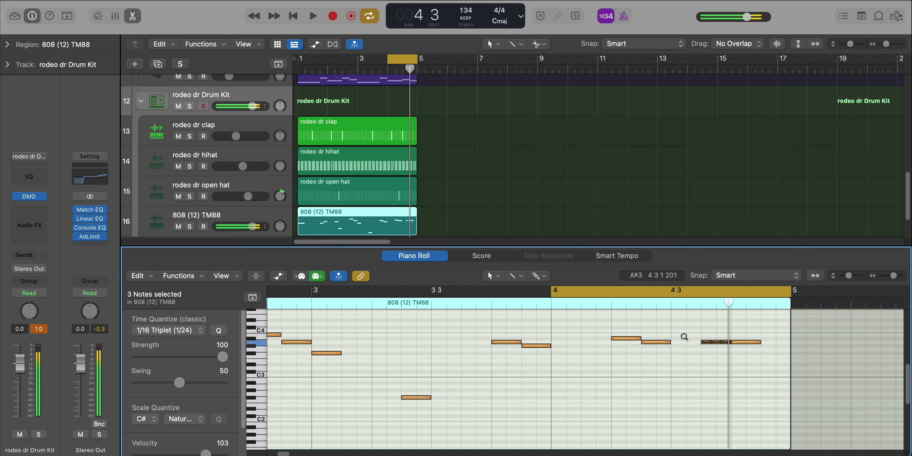
key("alt+Up")
key("space")
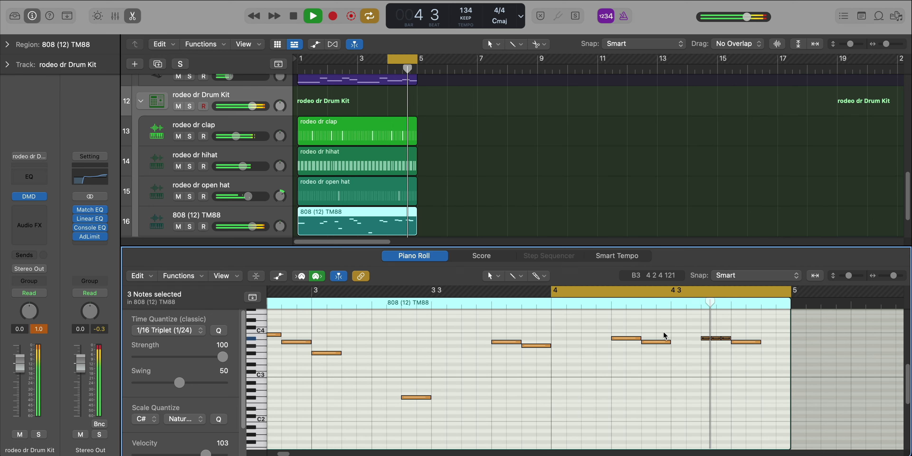
Select all the 808 notes and set the cycle range around them to loop bars 1 to 4
scroll(560, 327, "down", 6)
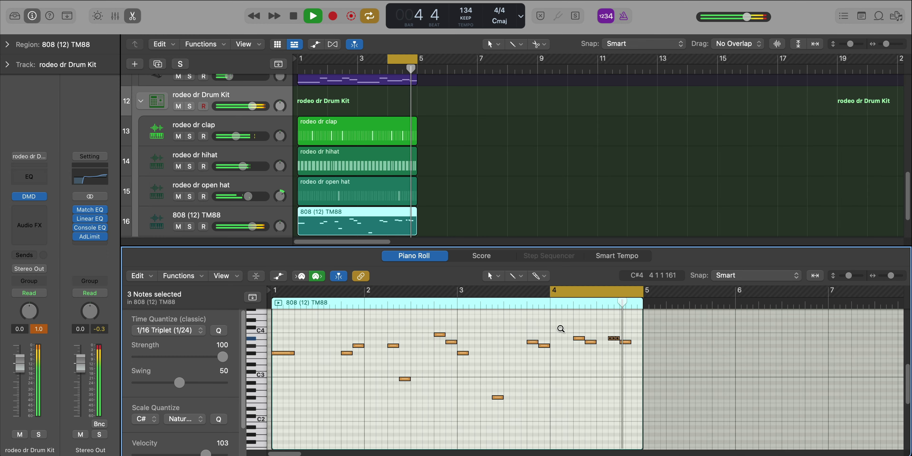
key("super+a")
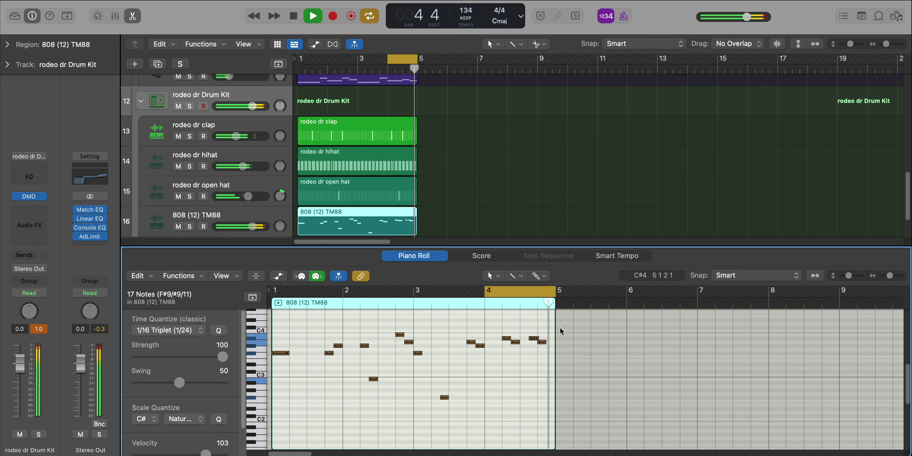
key("super+u")
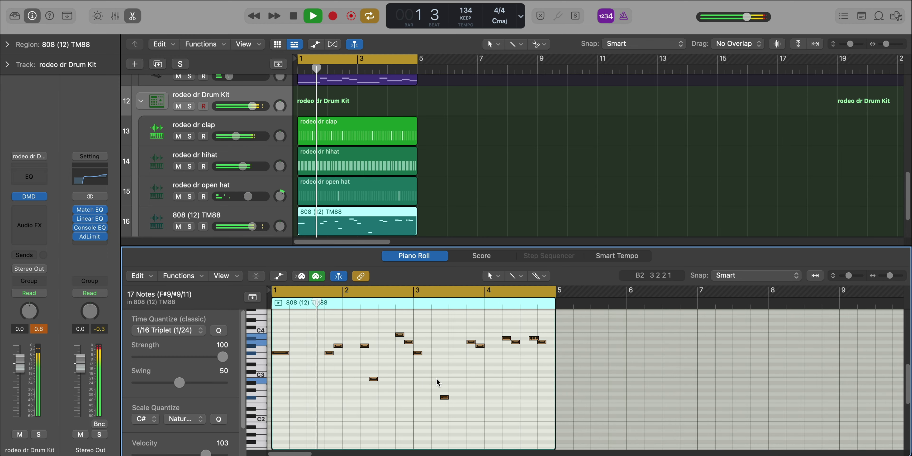
scroll(433, 378, "up", 2)
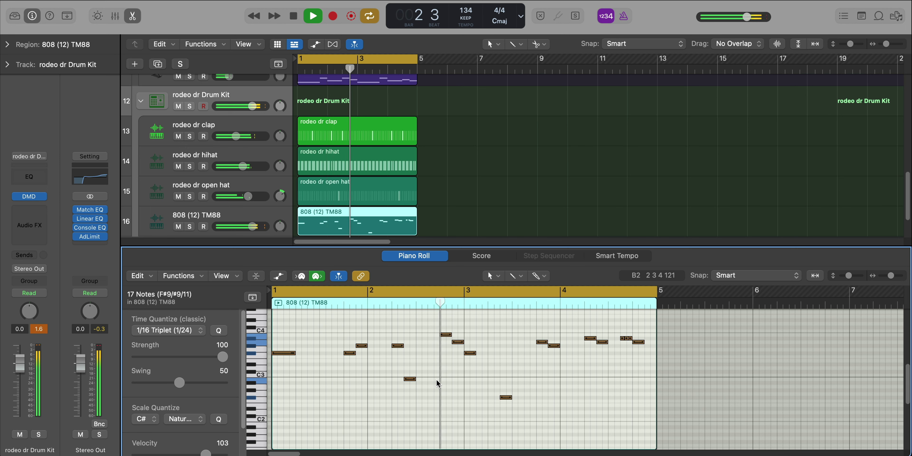